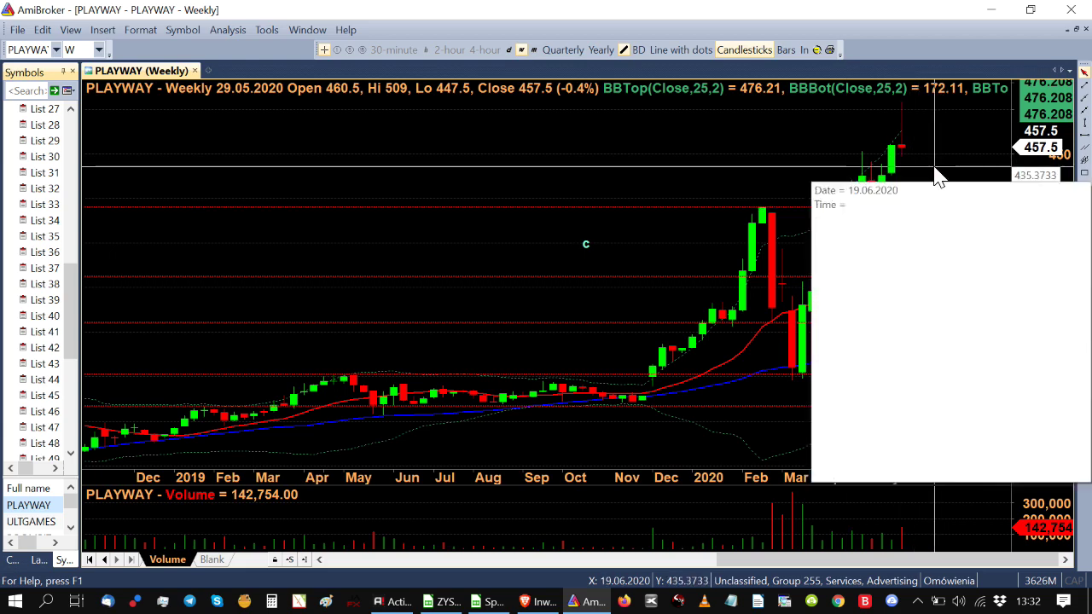
Switch from the PLAYWAY chart to the ULTGAMES weekly chart and examine its latest candles against the horizontal levels.
mouse_move(938, 186)
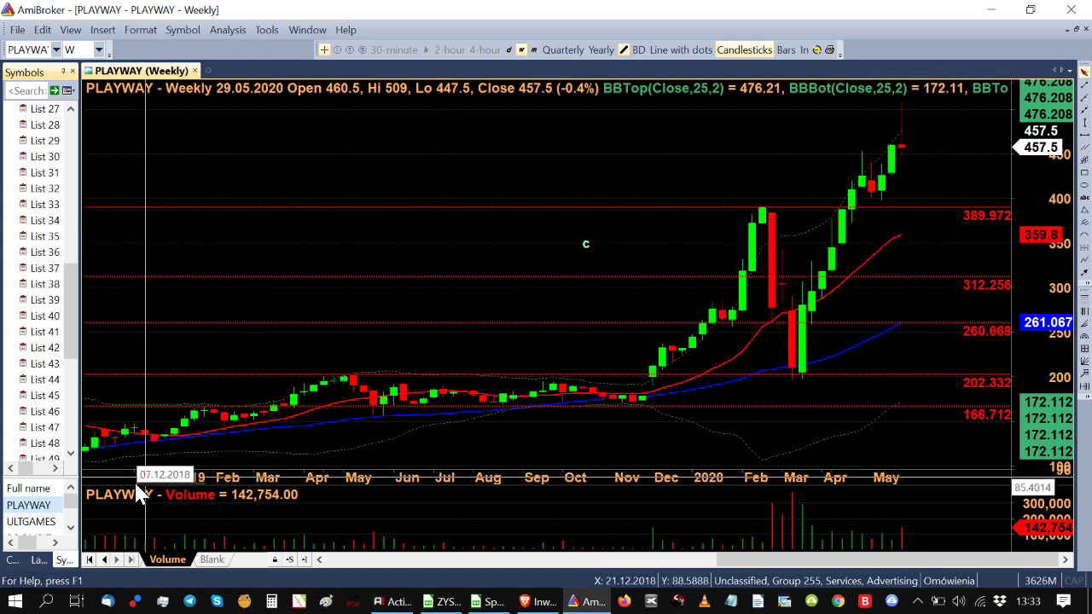
left_click(48, 521)
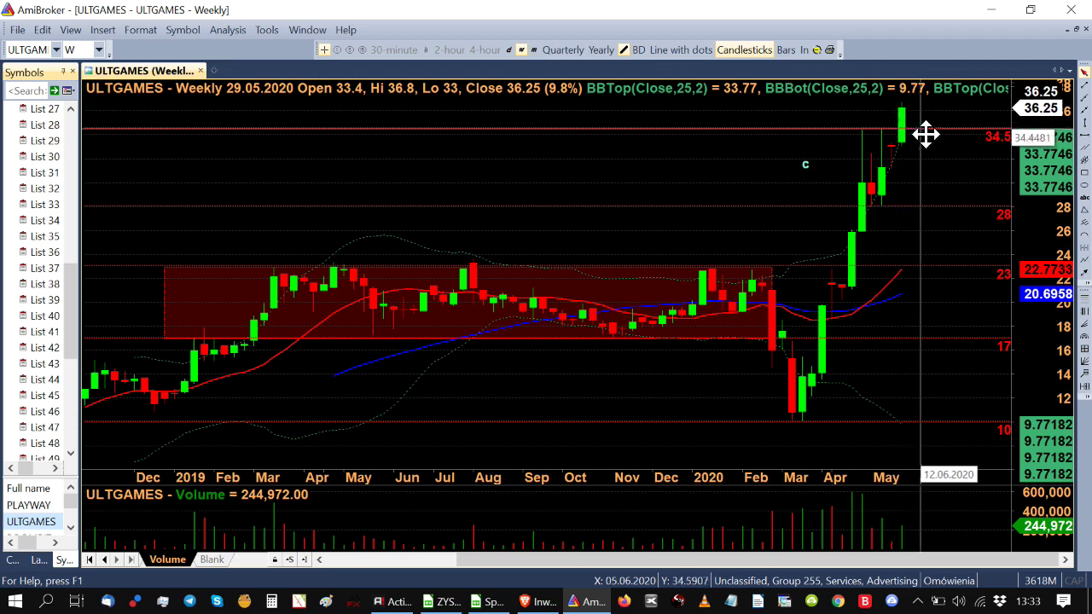
mouse_move(919, 145)
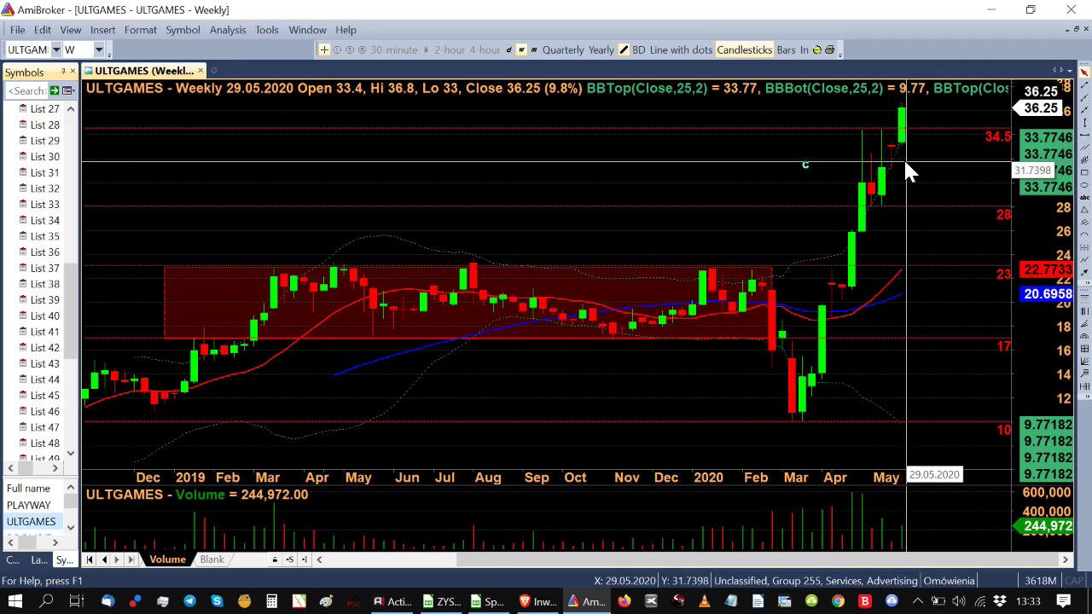
mouse_move(912, 165)
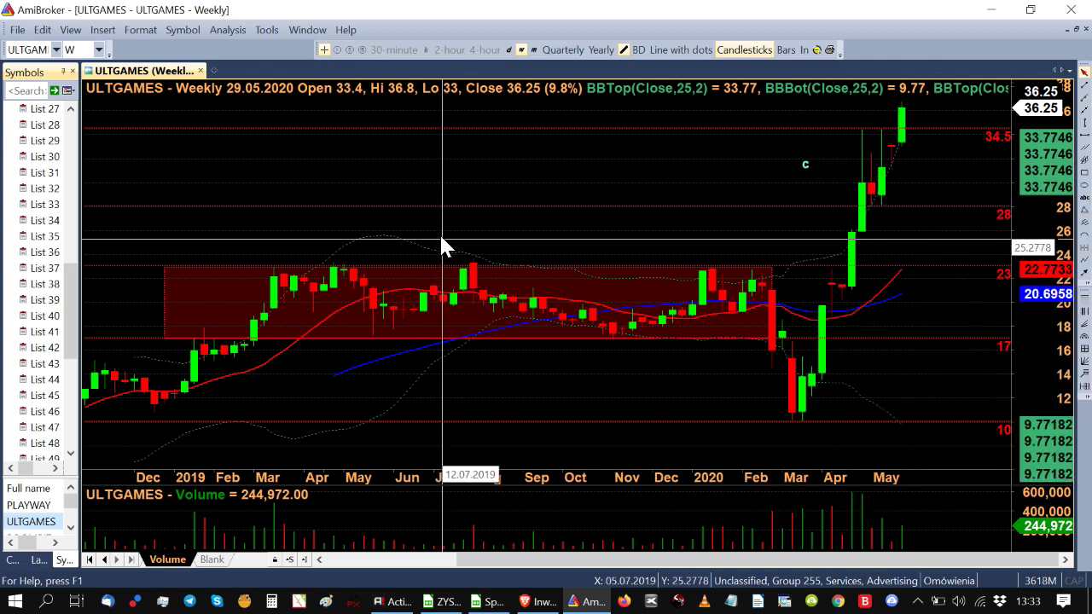
Display the BOOMBIT weekly chart and examine the area around its latest candles.
left_click(52, 522)
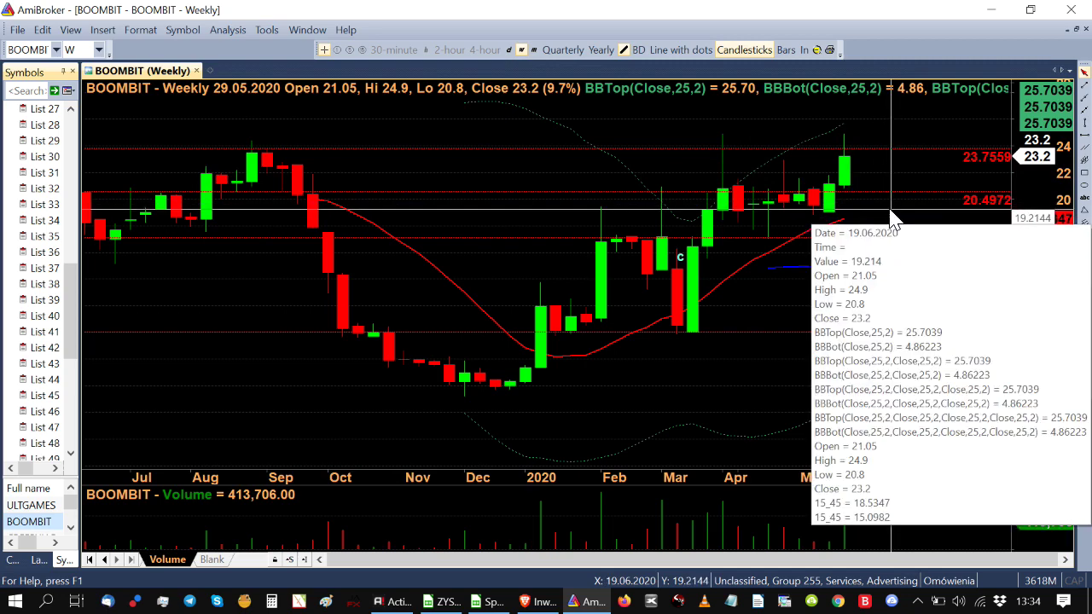
mouse_move(875, 203)
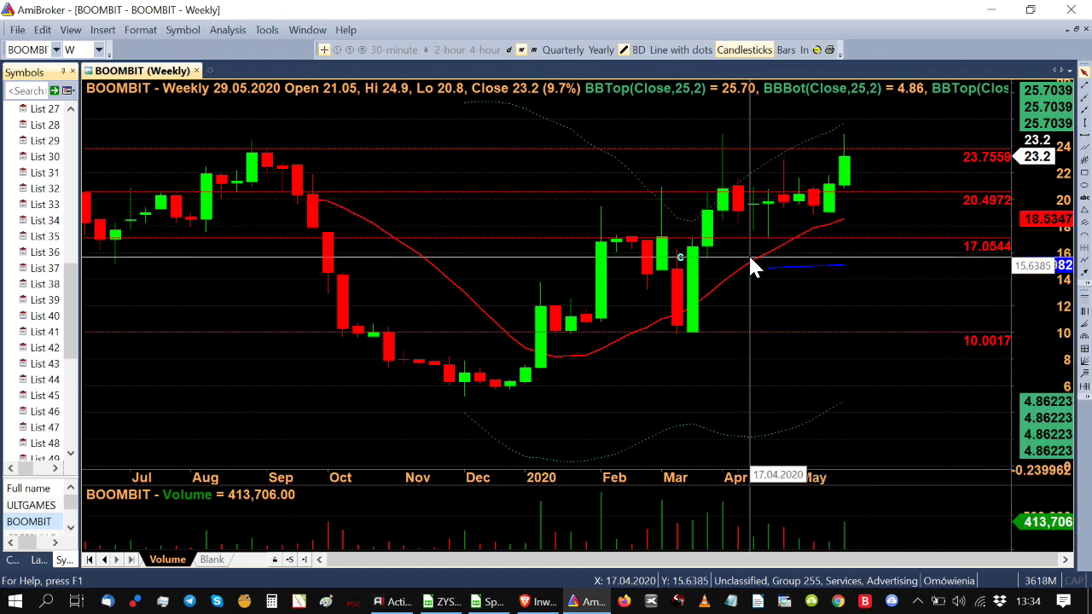
Display the CREEPYJAR weekly chart and inspect its latest candle and the 565 level.
key("Down")
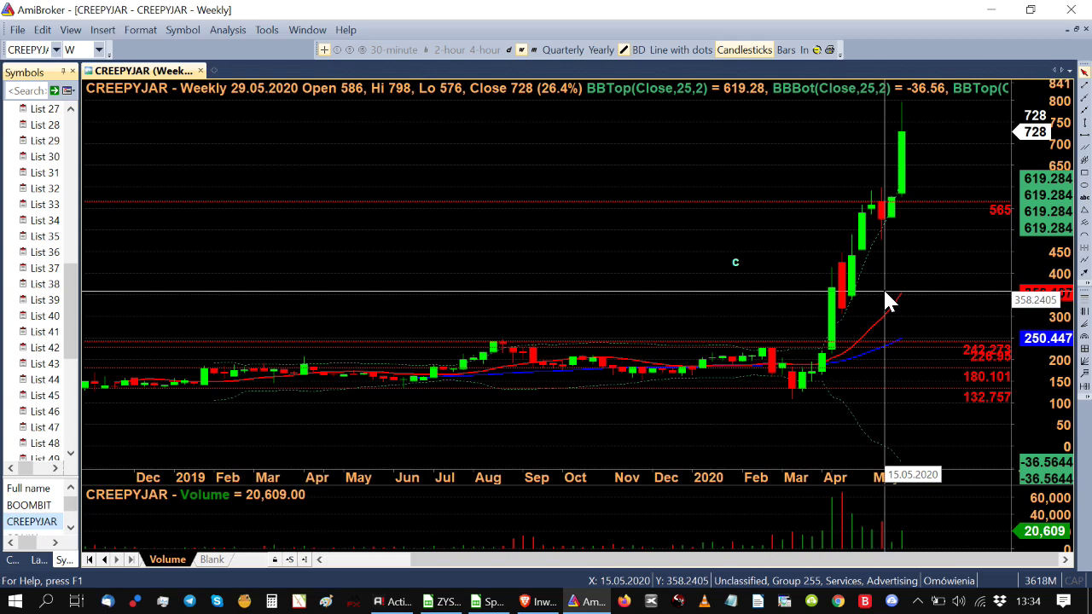
mouse_move(944, 271)
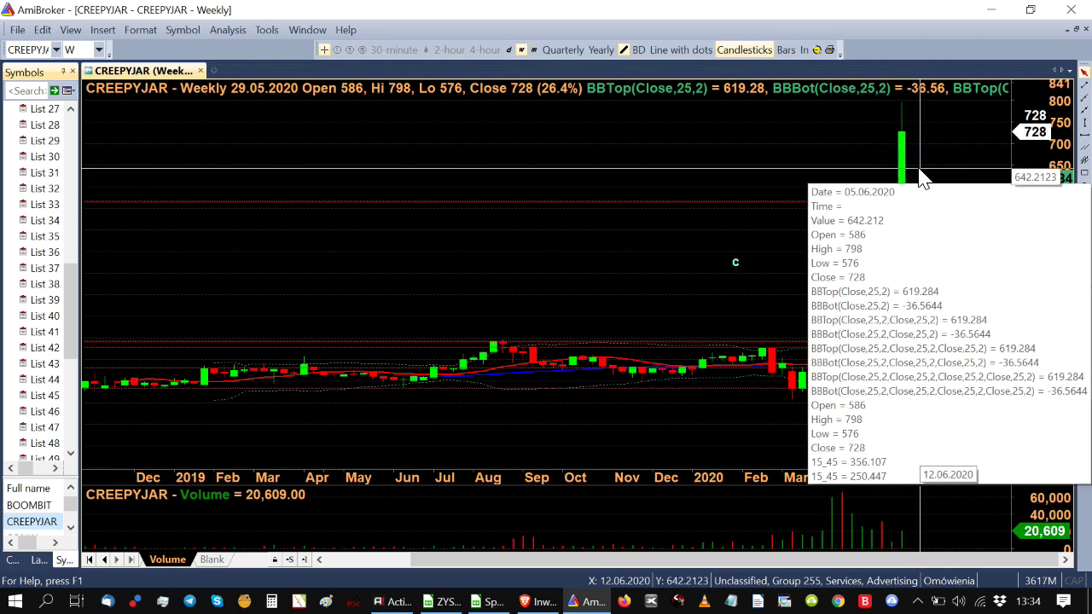
mouse_move(918, 180)
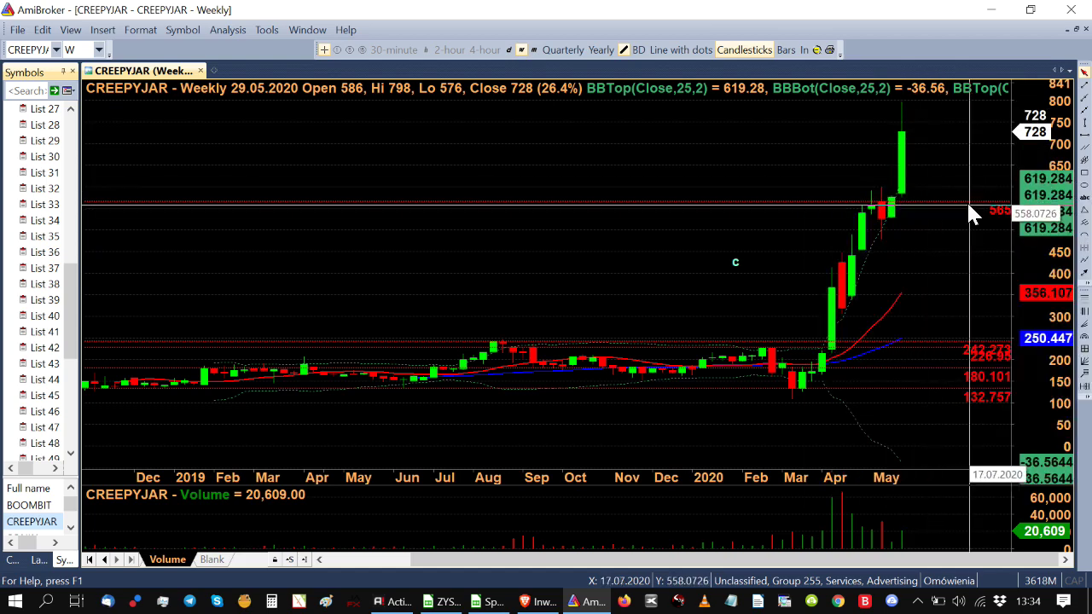
mouse_move(925, 203)
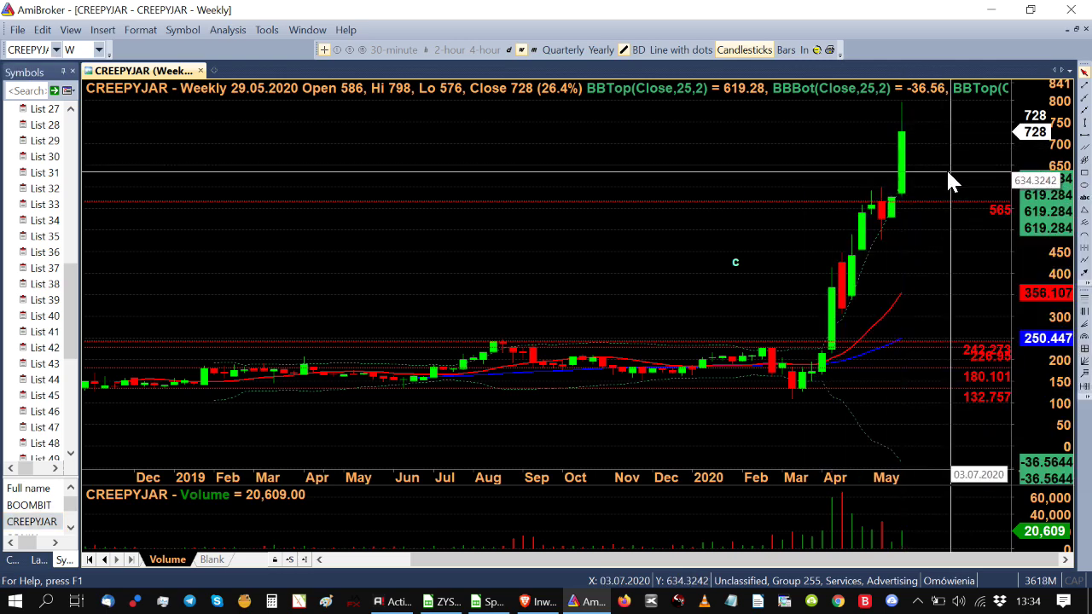
Display the SONKA weekly chart and delete the yellow horizontal line at 11.5.
left_click(66, 526)
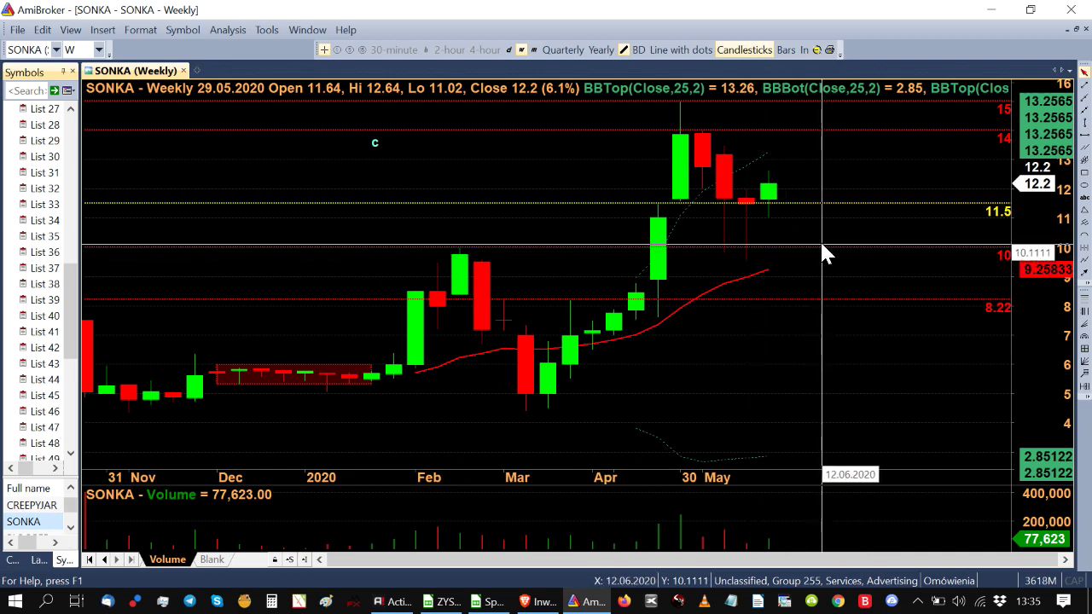
mouse_move(825, 248)
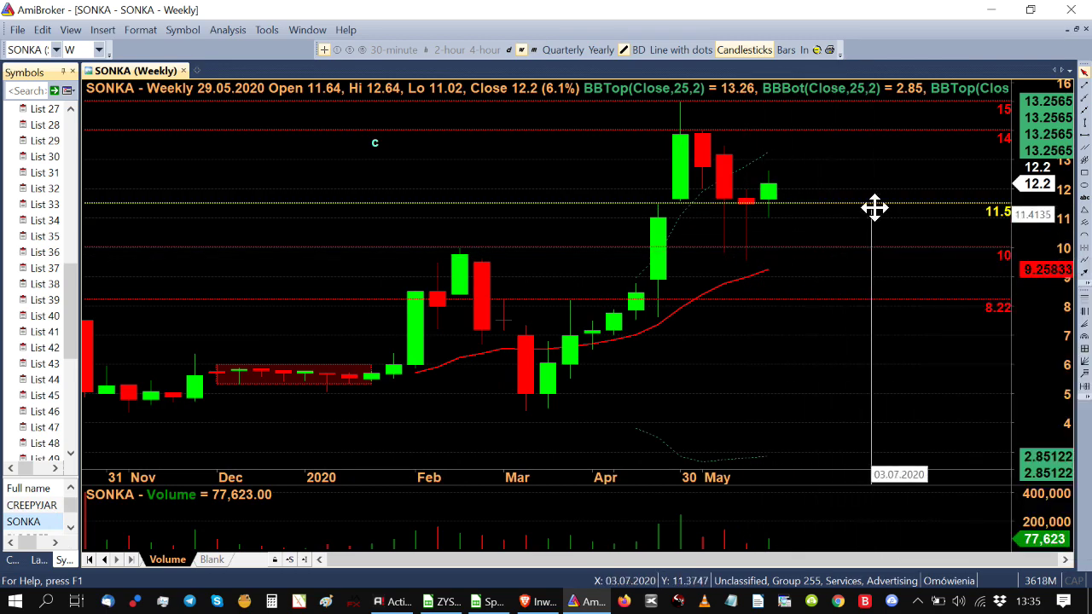
mouse_move(814, 203)
mouse_move(815, 203)
left_mouse_down()
mouse_move(840, 205)
mouse_move(850, 185)
mouse_move(810, 231)
mouse_move(801, 186)
left_mouse_up()
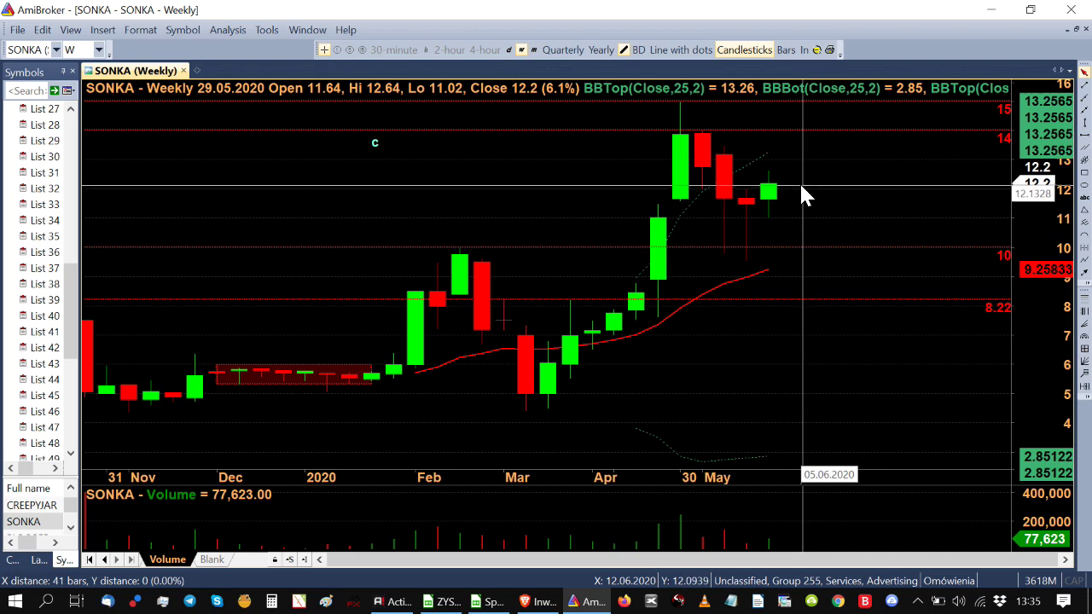
mouse_move(770, 185)
left_click_drag(770, 188, 768, 134)
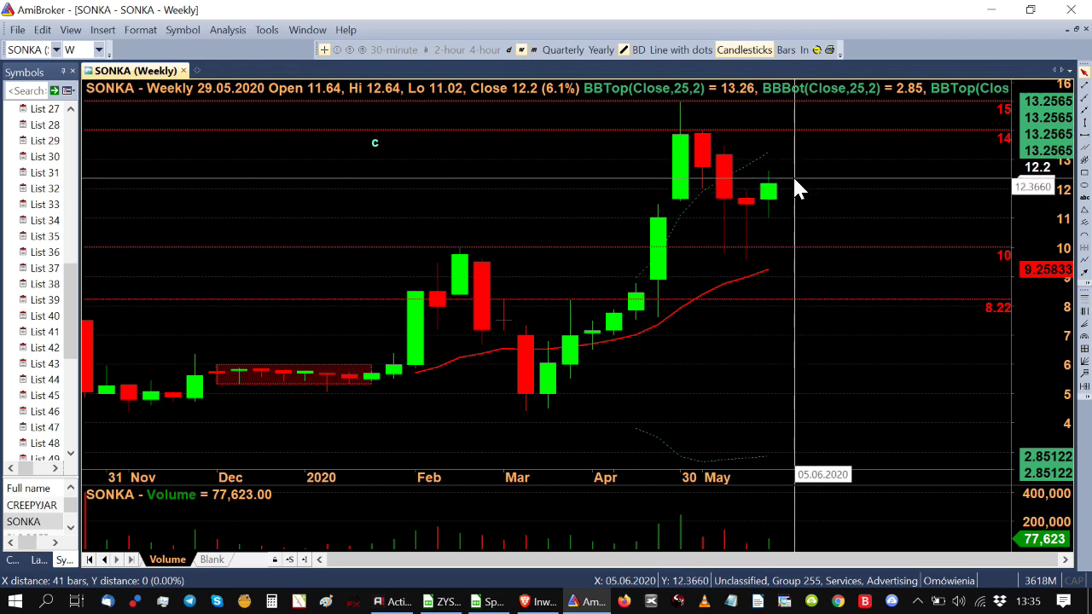
mouse_move(828, 220)
mouse_move(835, 257)
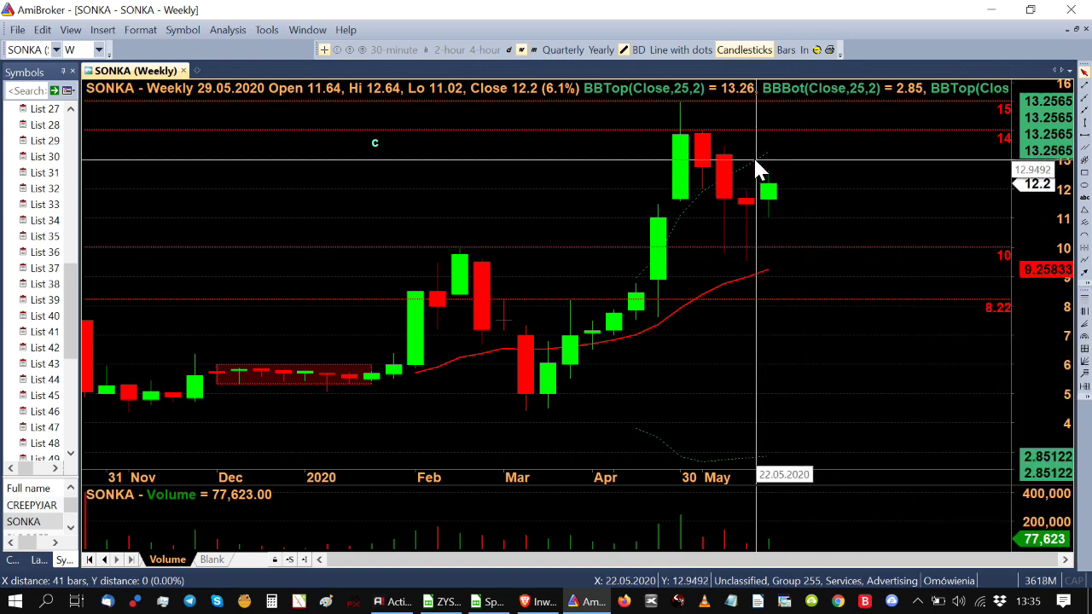
mouse_move(766, 189)
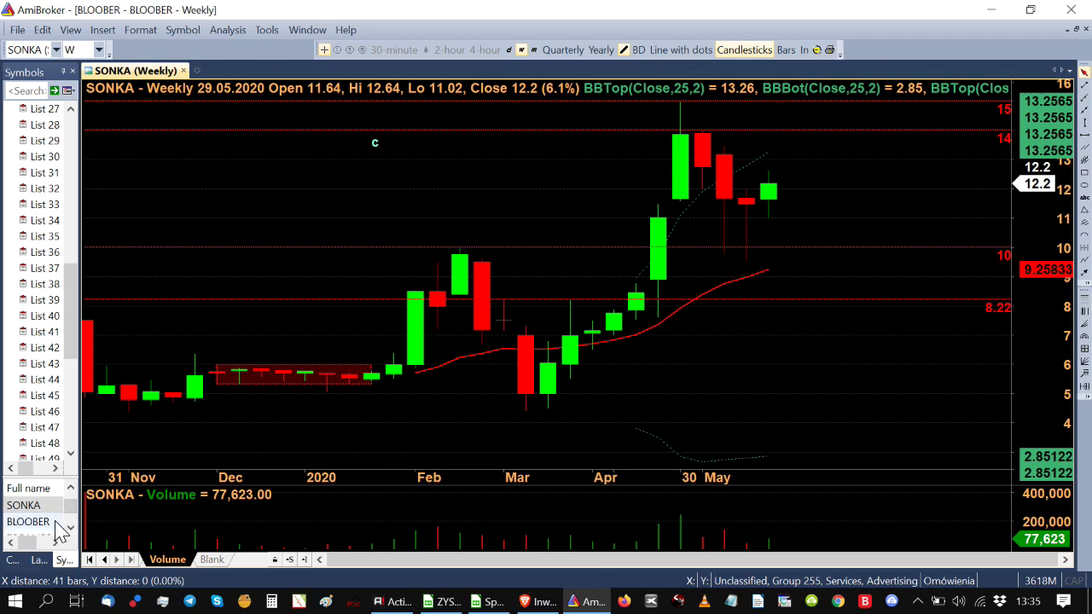
Display the BLOOBER weekly chart and examine its latest candle near the 138.921 level.
left_click(57, 522)
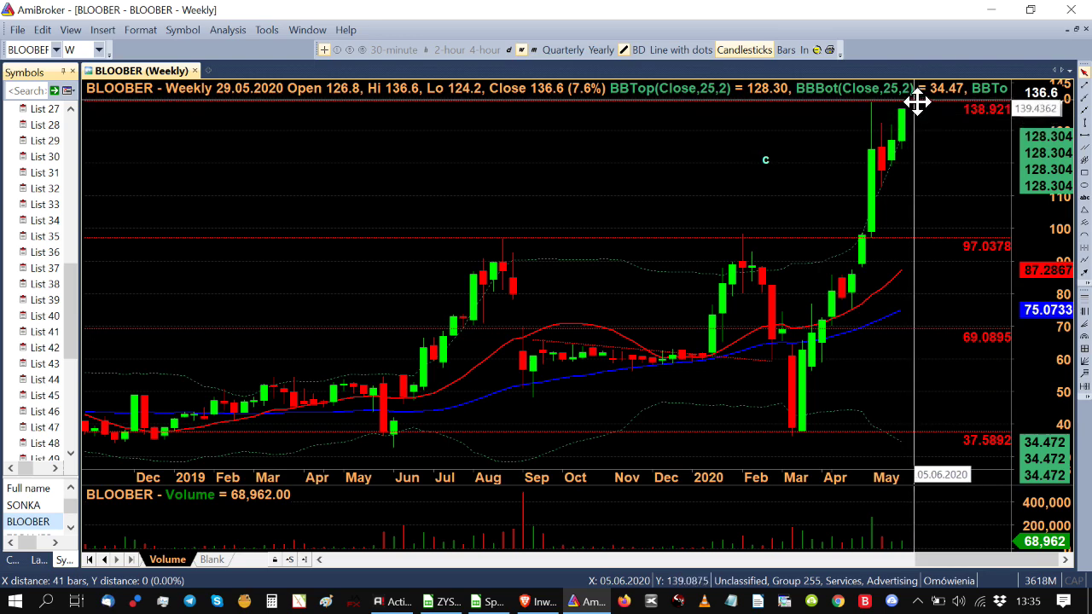
mouse_move(921, 137)
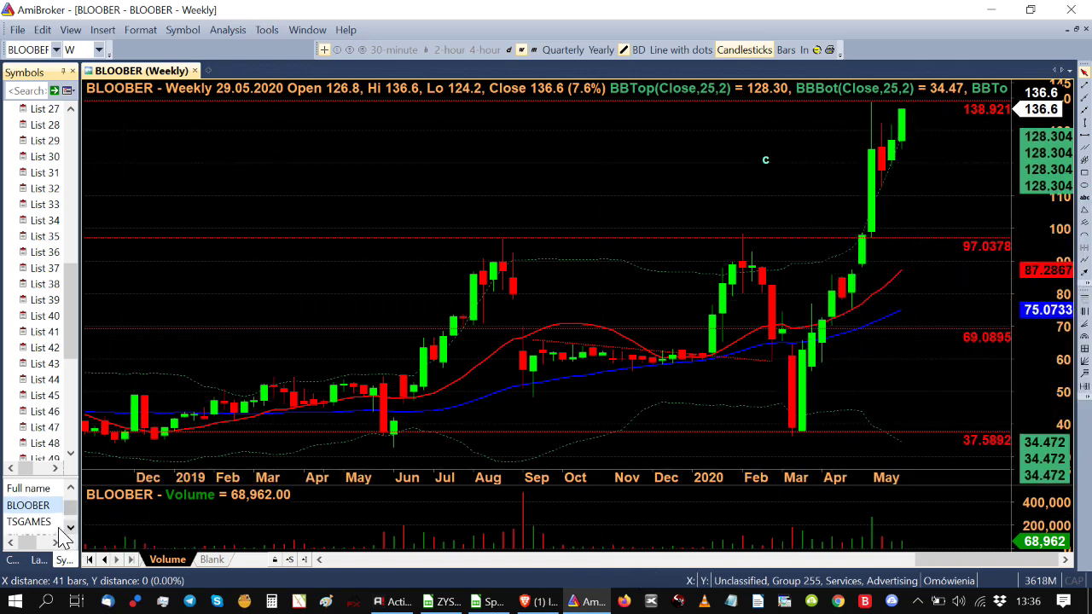
Display the TSGAMES weekly chart and add a horizontal line at about 465.8, near the latest candle's low.
left_click(58, 525)
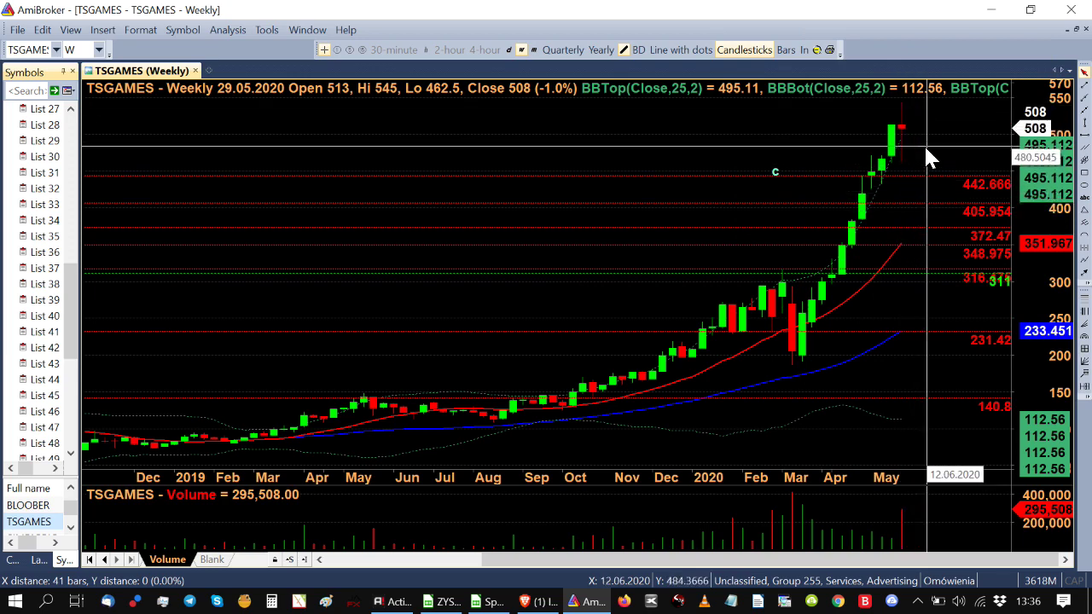
mouse_move(952, 171)
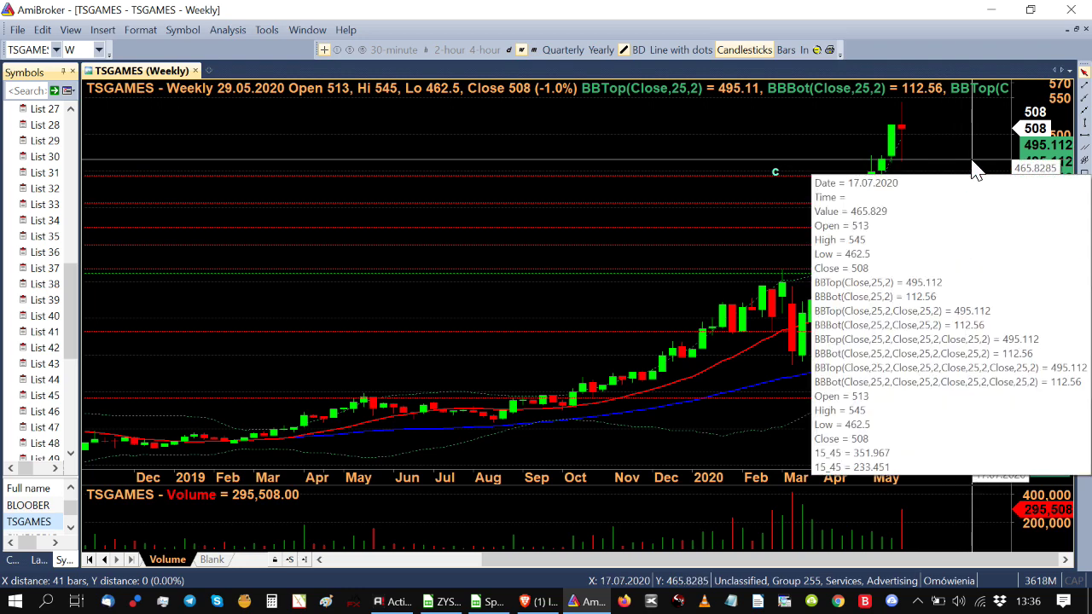
left_click(1085, 137)
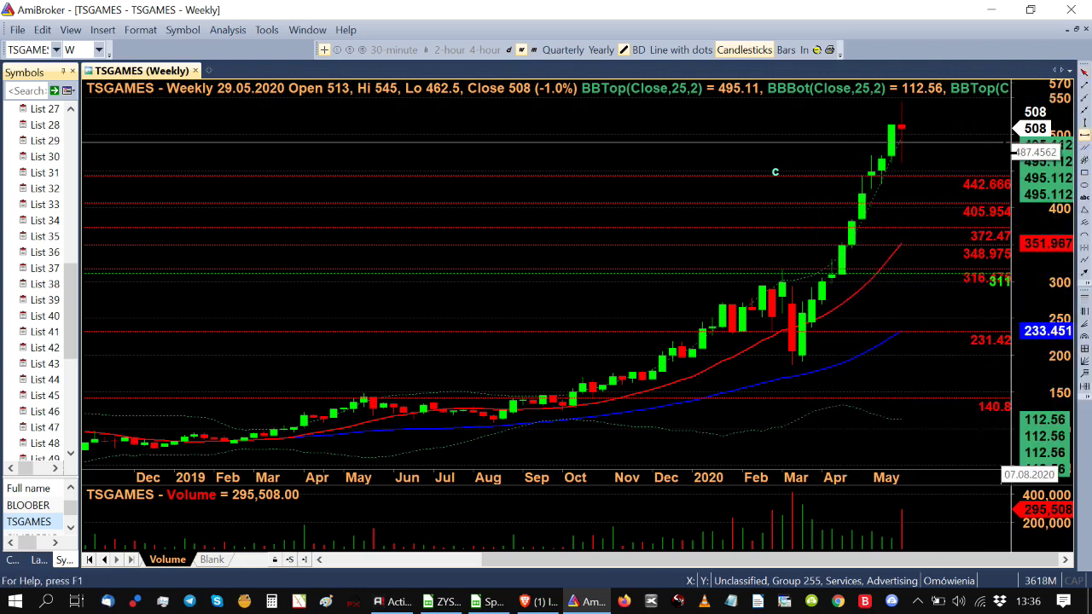
left_click(978, 160)
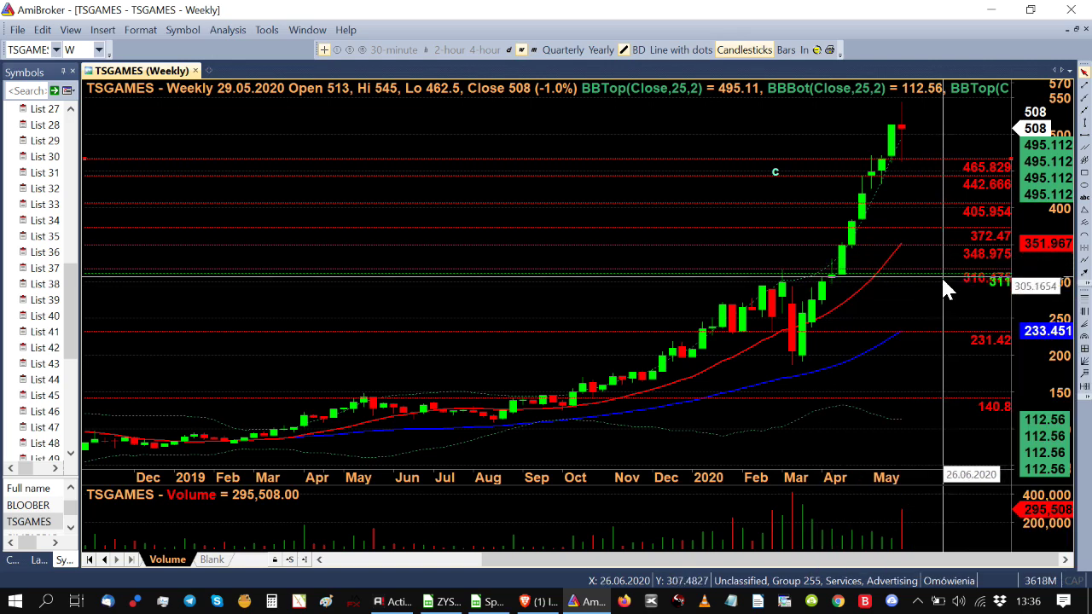
mouse_move(948, 277)
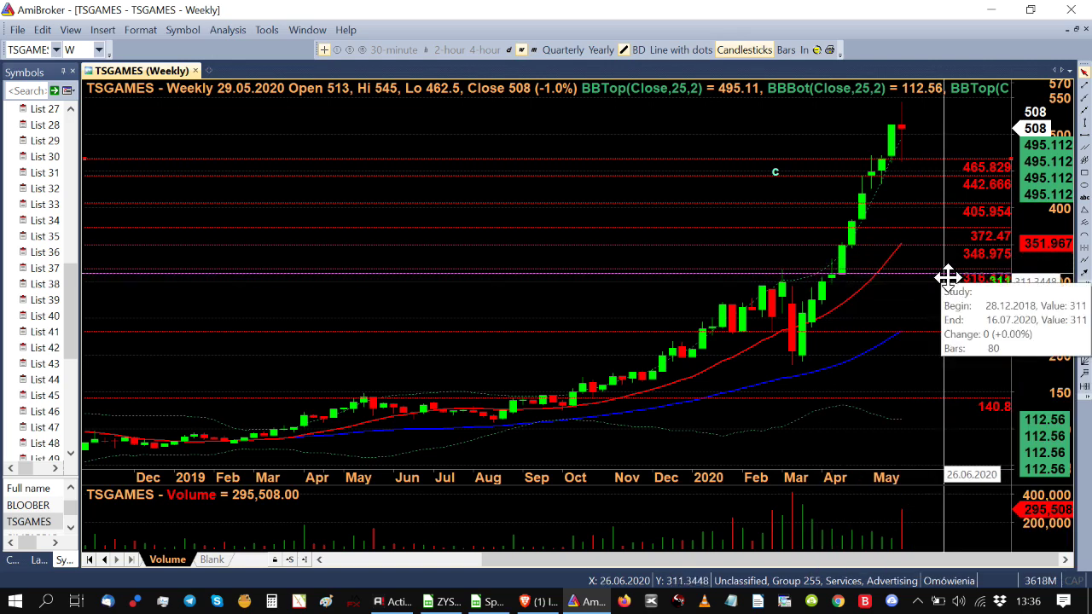
left_click(949, 277)
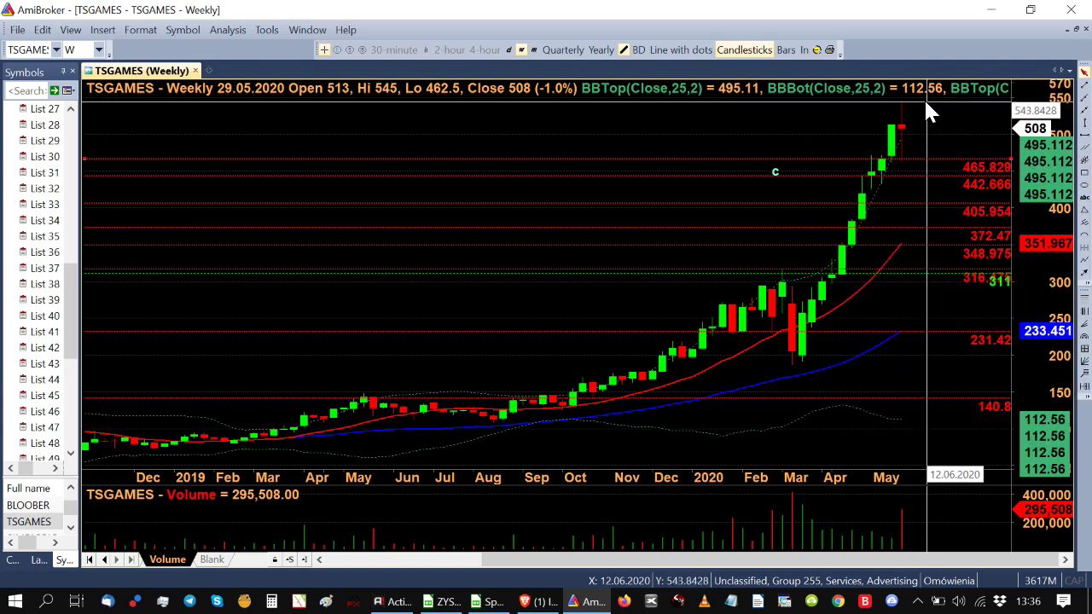
mouse_move(930, 114)
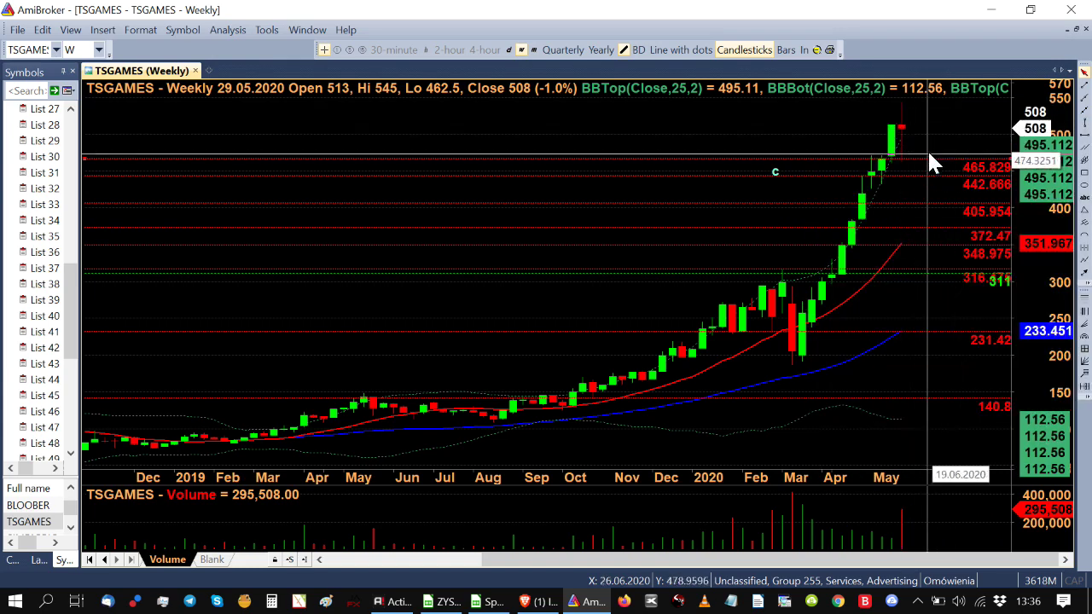
Display the SIMFABRIC weekly chart and draw a rectangle around the consolidation from 24 April to 22 May, spanning about 12.5 to 17.7.
left_click(64, 522)
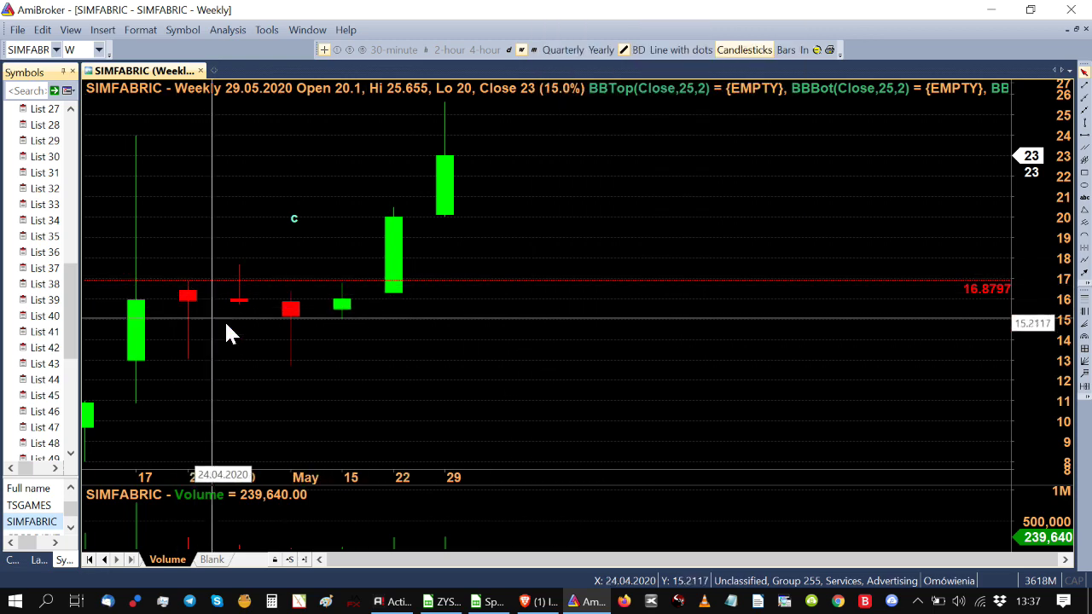
left_click(1084, 174)
left_click_drag(175, 272, 379, 371)
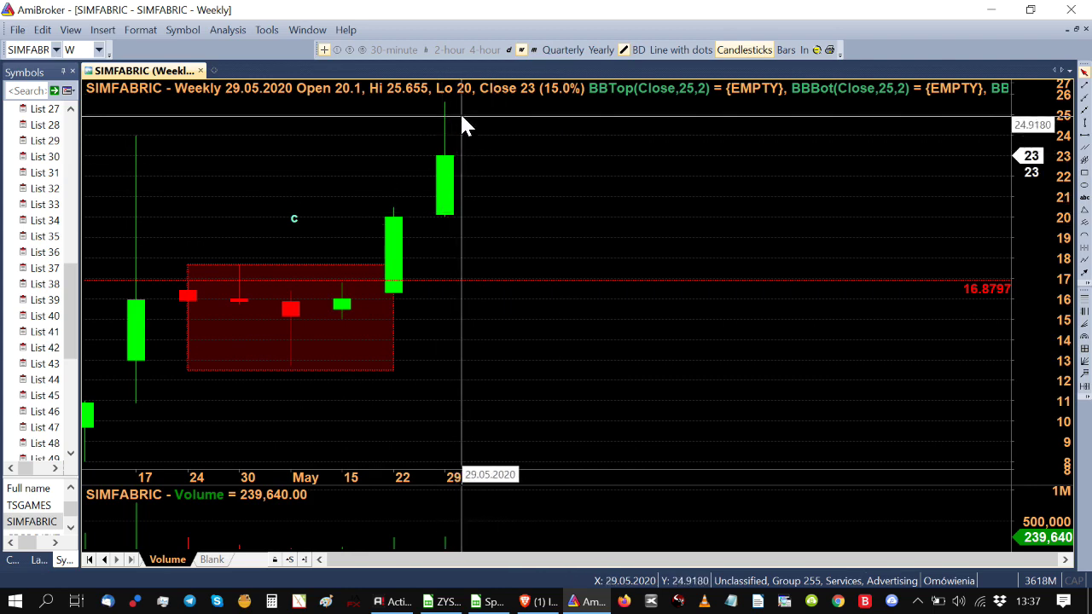
Add a horizontal line at about 25.67, at the high of SIMFABRIC's latest candle.
right_click(471, 220)
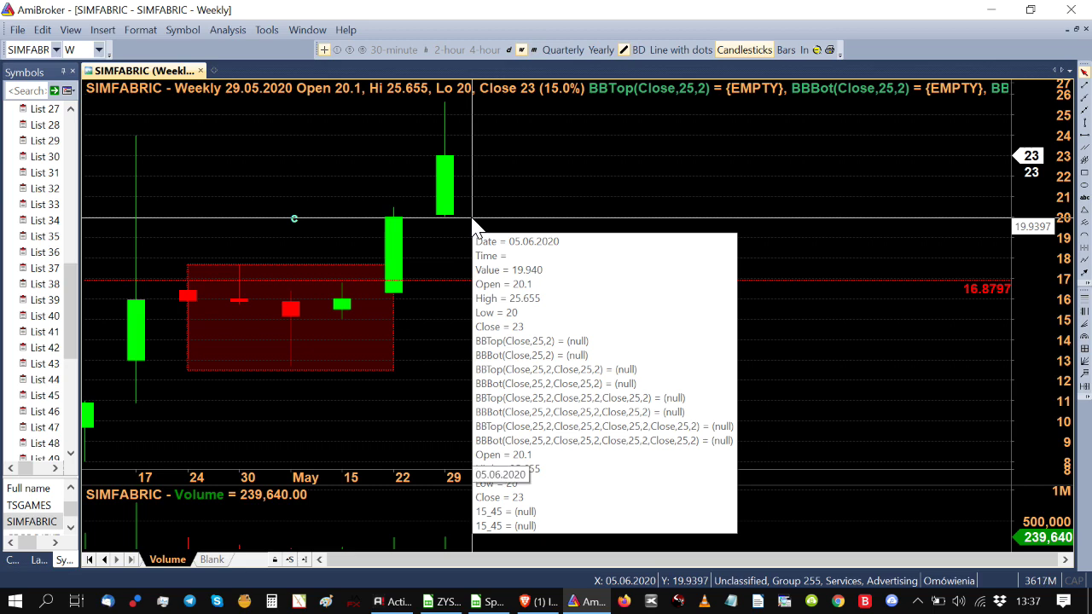
mouse_move(493, 160)
mouse_move(505, 108)
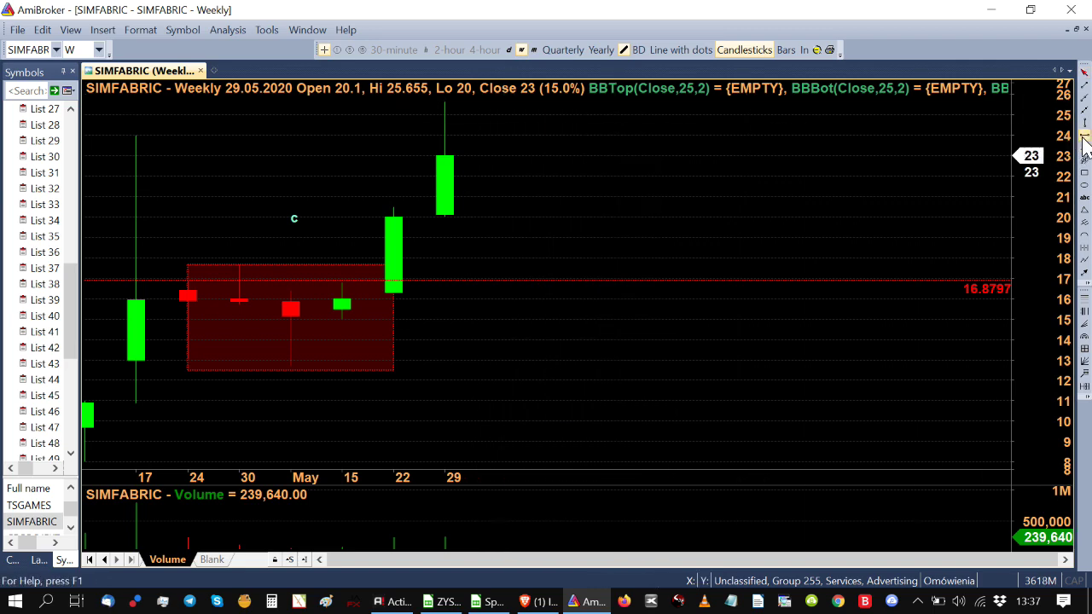
left_click(1083, 134)
left_click(771, 102)
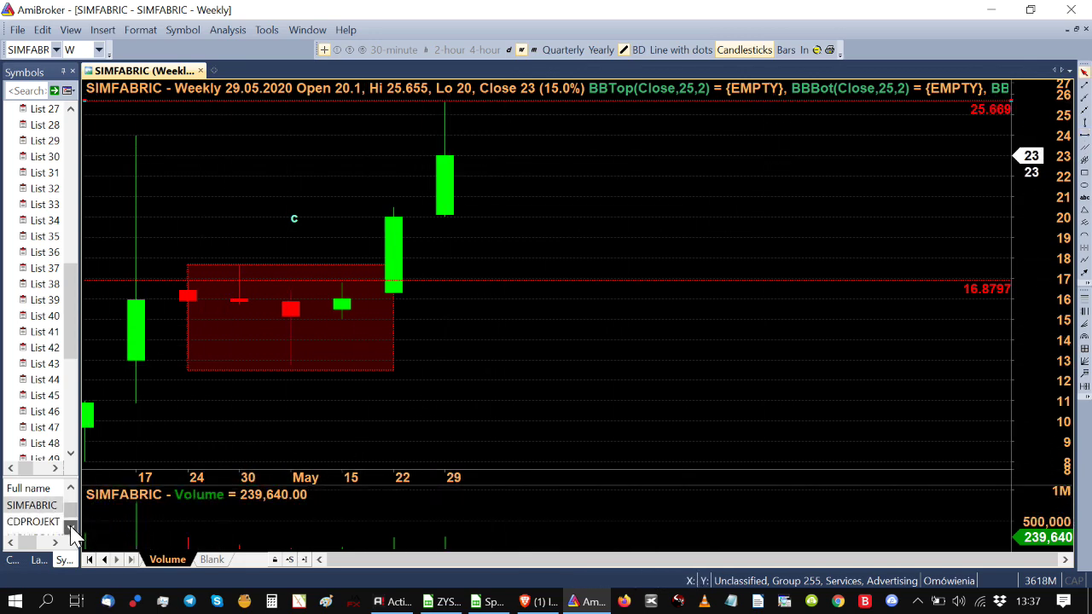
Display the CDPROJEKT weekly chart and add a horizontal line at about 374.1, level with the April highs.
left_click(51, 522)
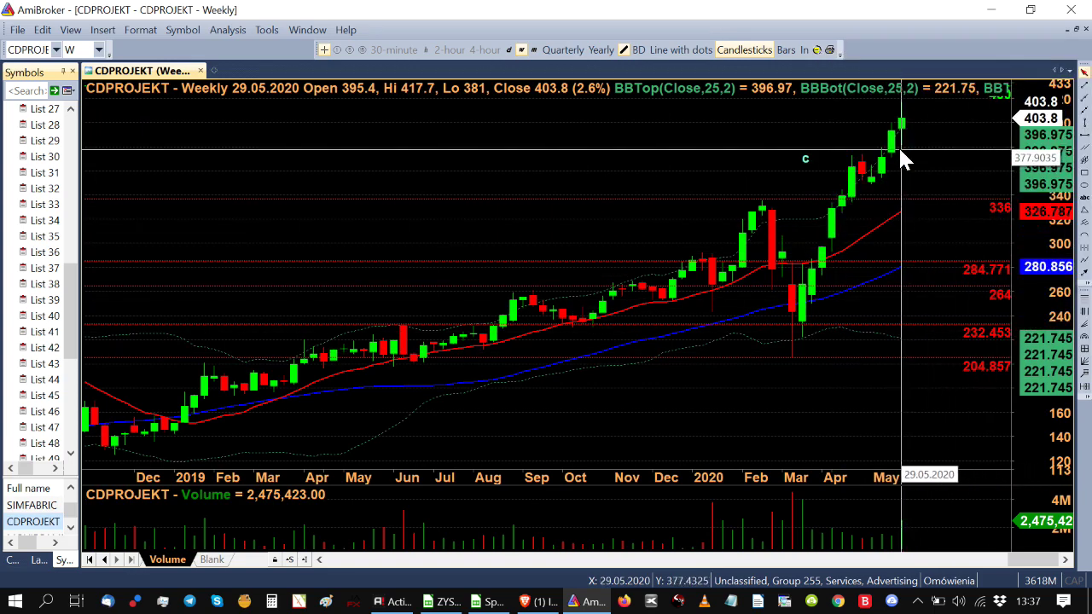
mouse_move(917, 184)
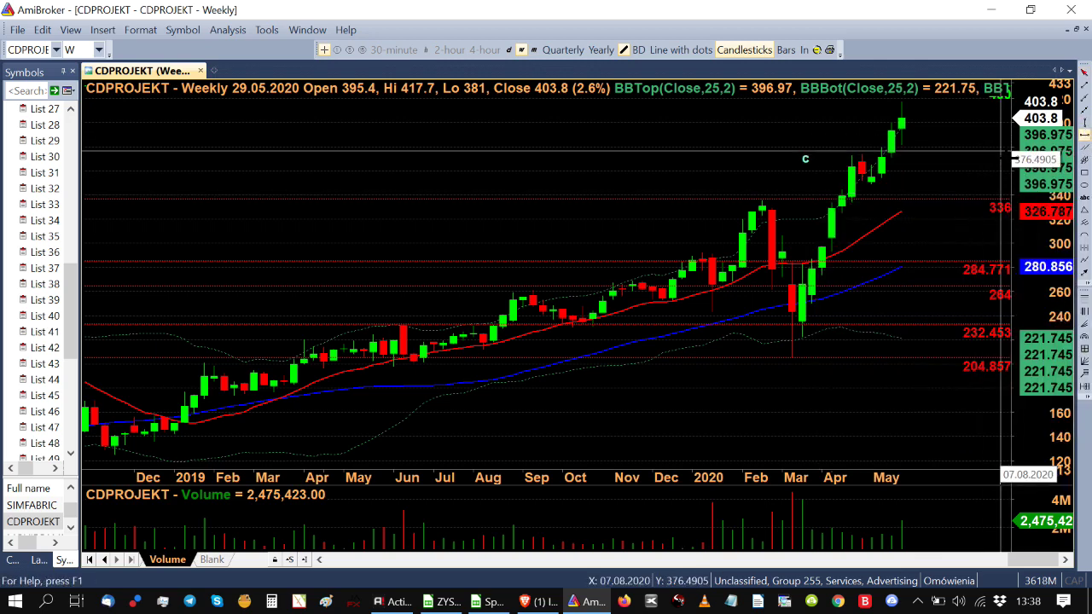
left_click(879, 155)
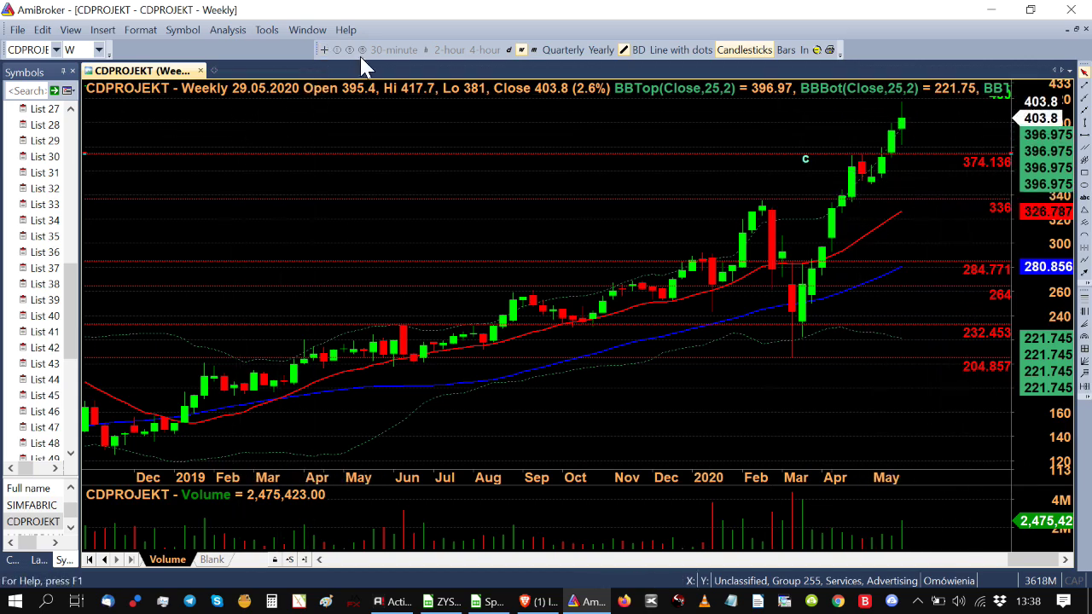
left_click_drag(1055, 235, 1055, 252)
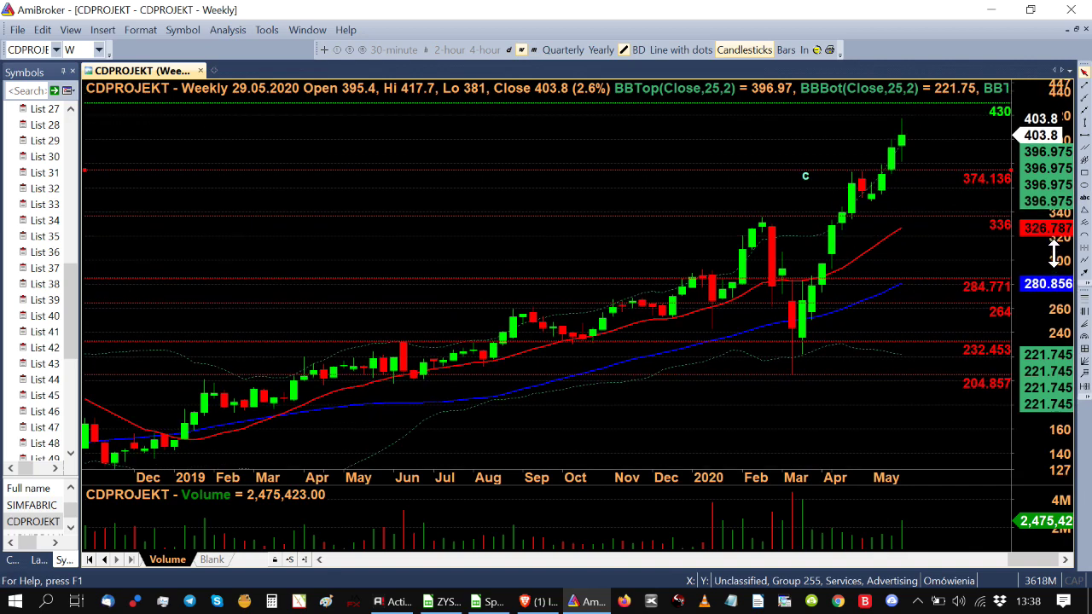
left_click_drag(1055, 252, 1042, 242)
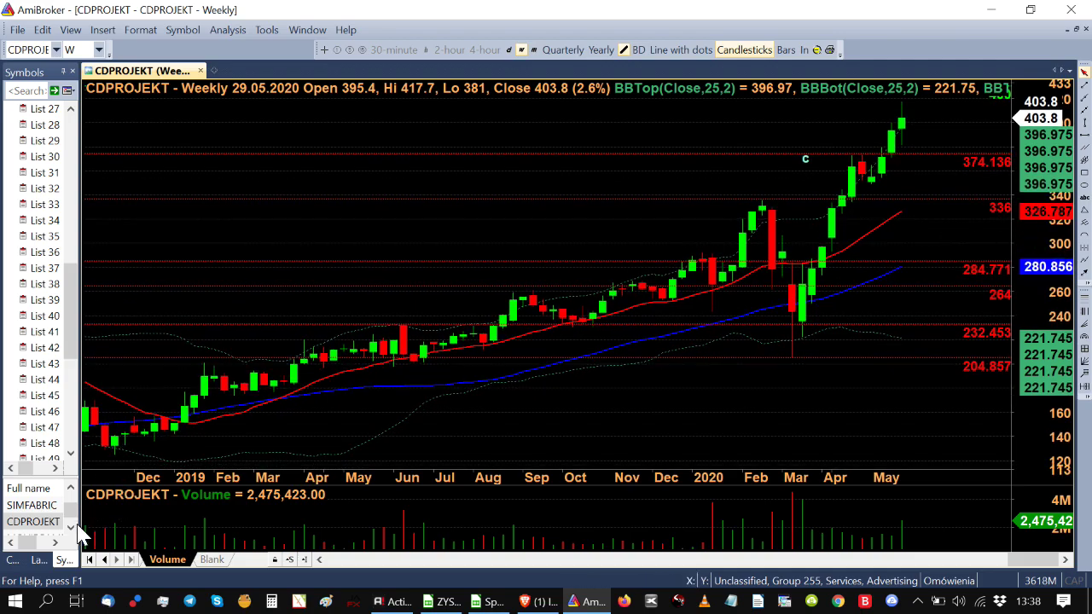
Display the MOVIEGAMES and CHERRY weekly charts in turn and examine their latest candles.
left_click(50, 523)
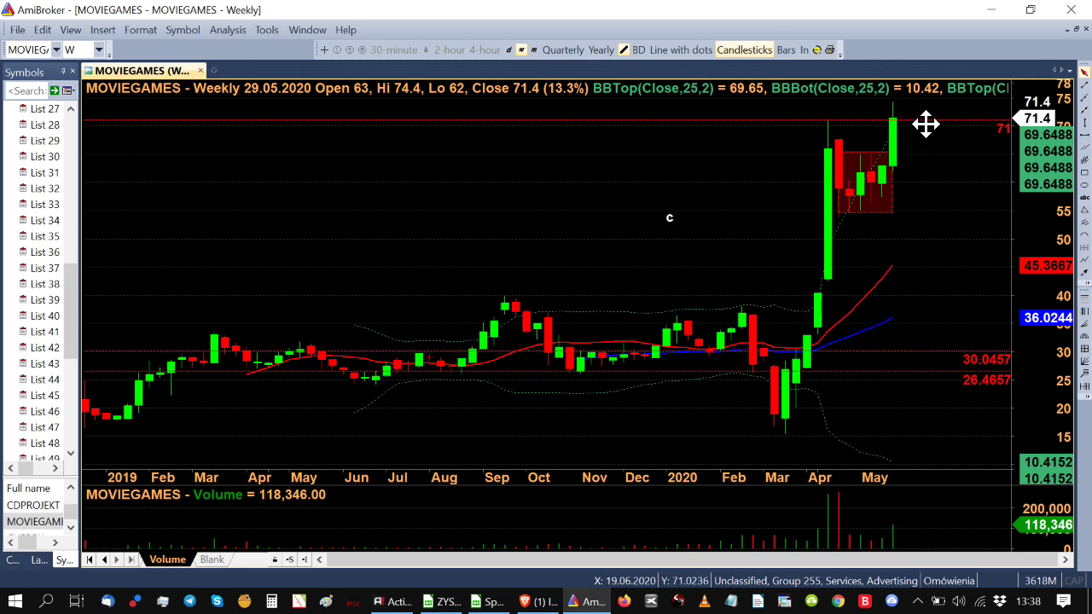
mouse_move(926, 124)
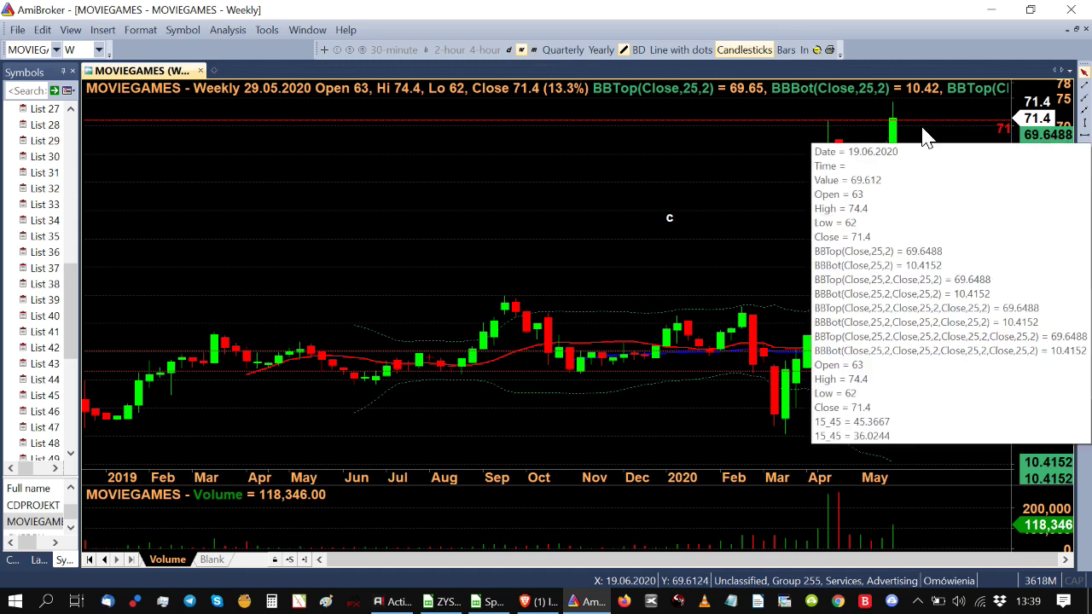
mouse_move(929, 145)
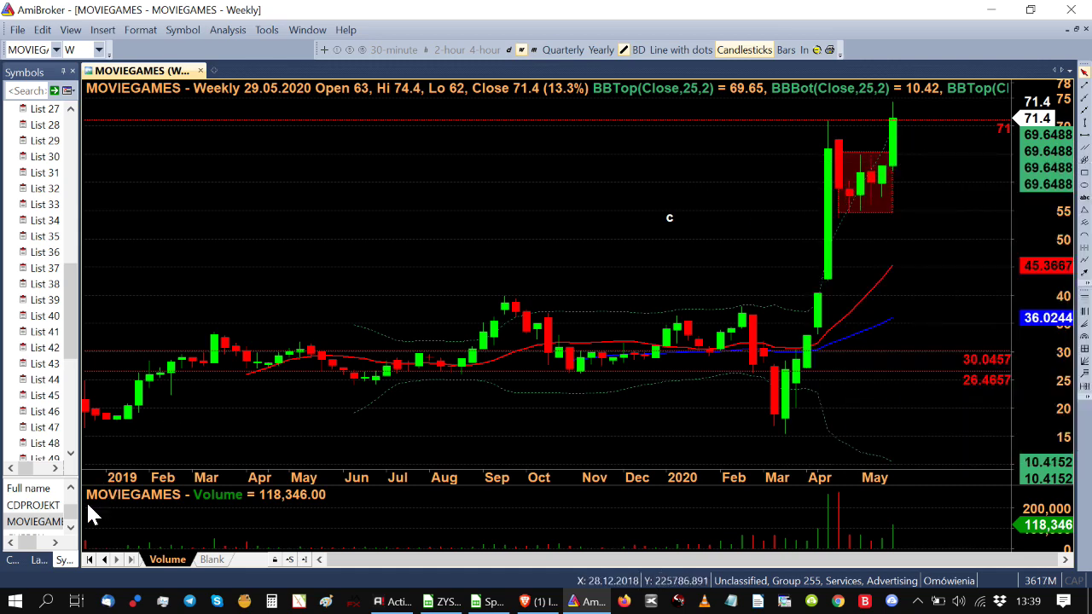
left_click(64, 534)
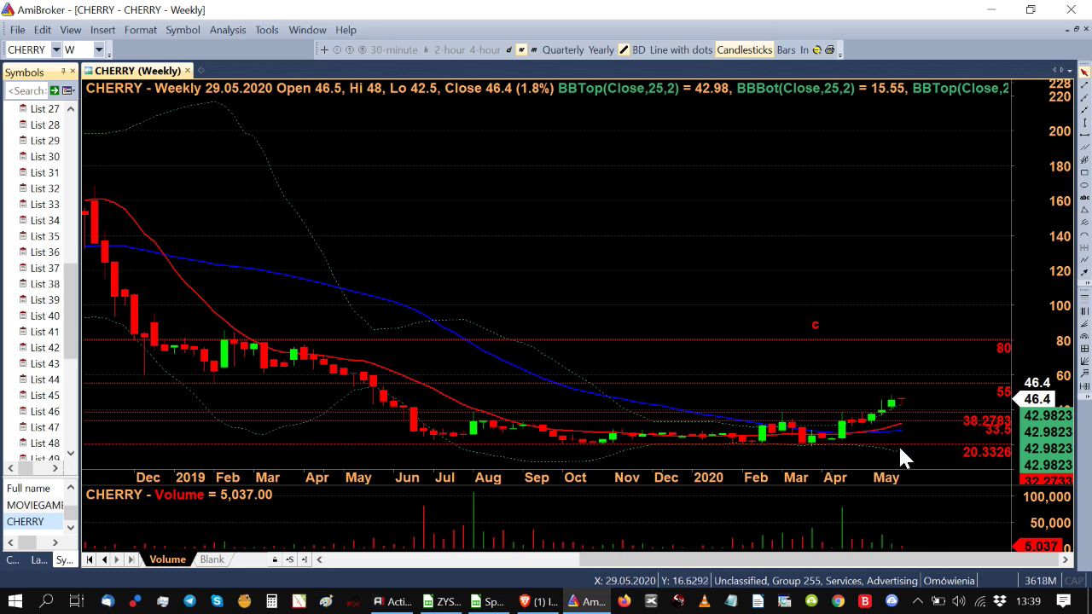
mouse_move(918, 450)
Switch to the Spółki Gamingowe.ods spreadsheet in LibreOffice Calc and review the one-week results row by row from Creepy Jar to BLOOBER.
left_click(459, 602)
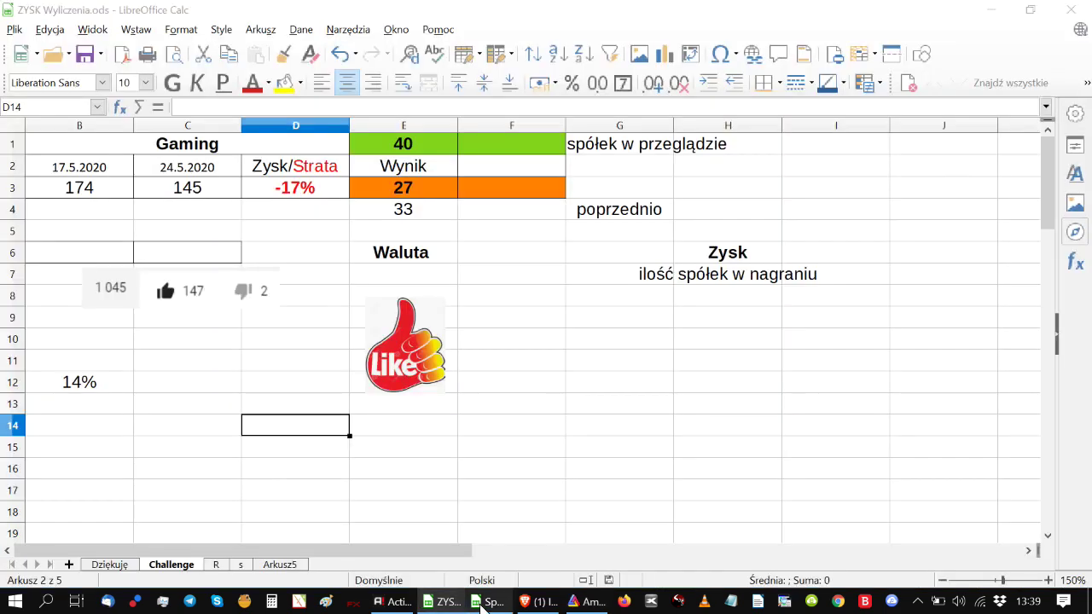
left_click(482, 602)
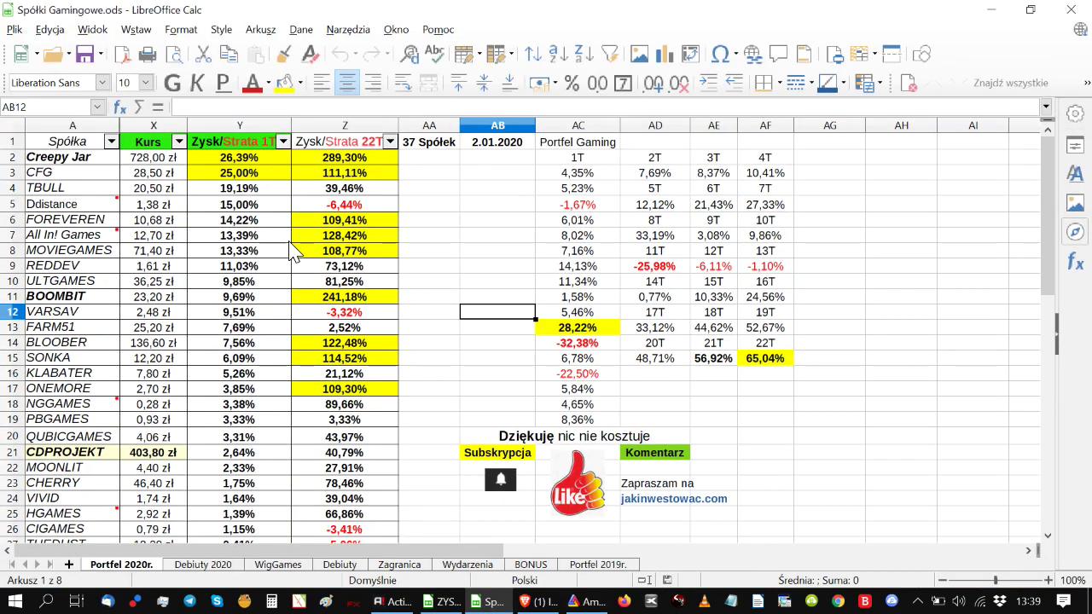
left_click(248, 161)
left_click(252, 175)
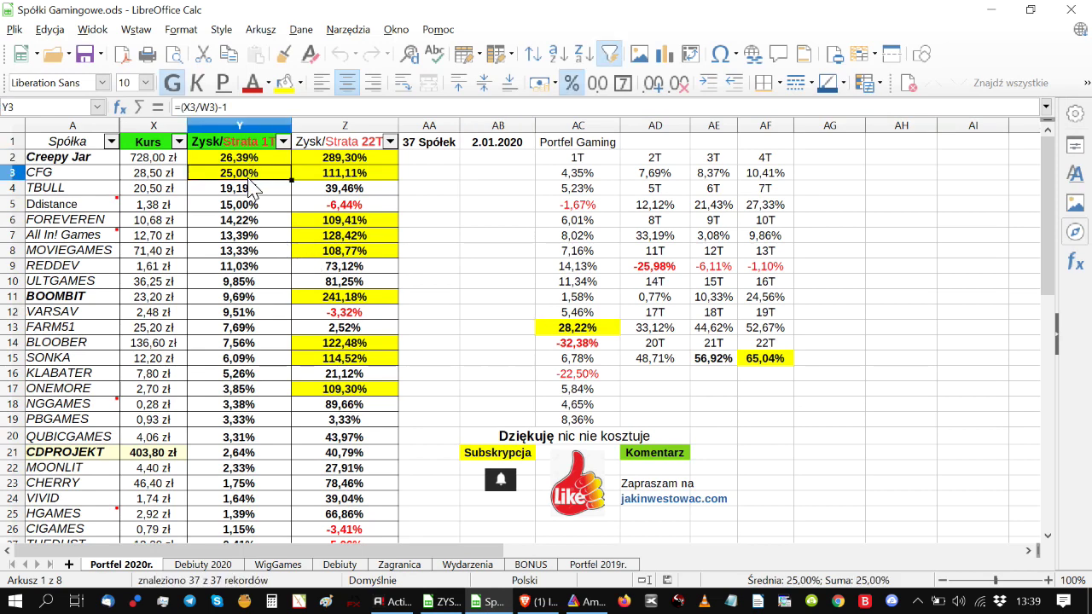
left_click(252, 191)
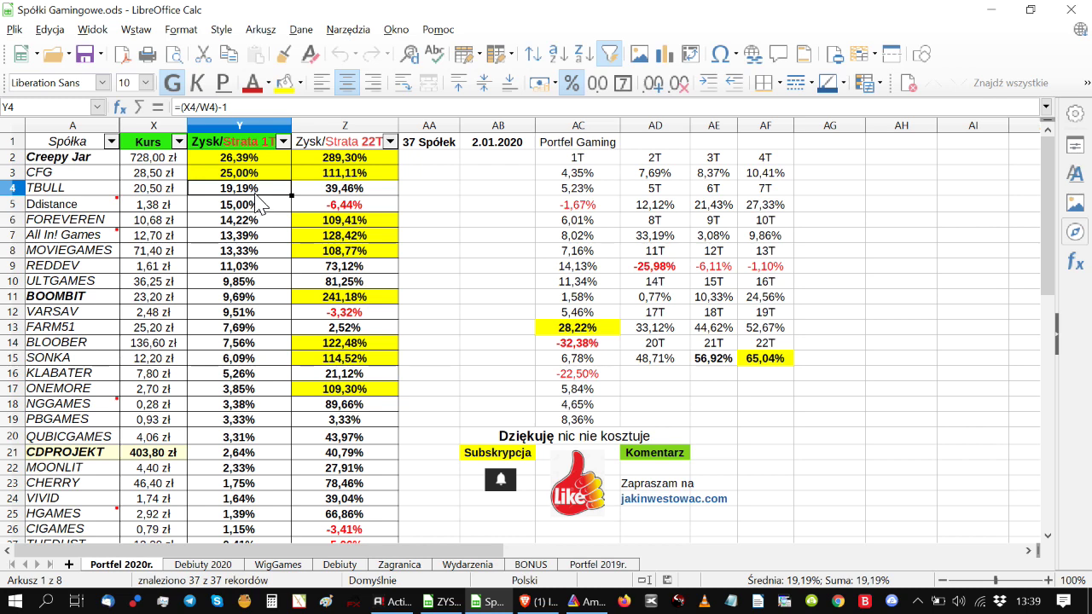
left_click(258, 202)
left_click(266, 221)
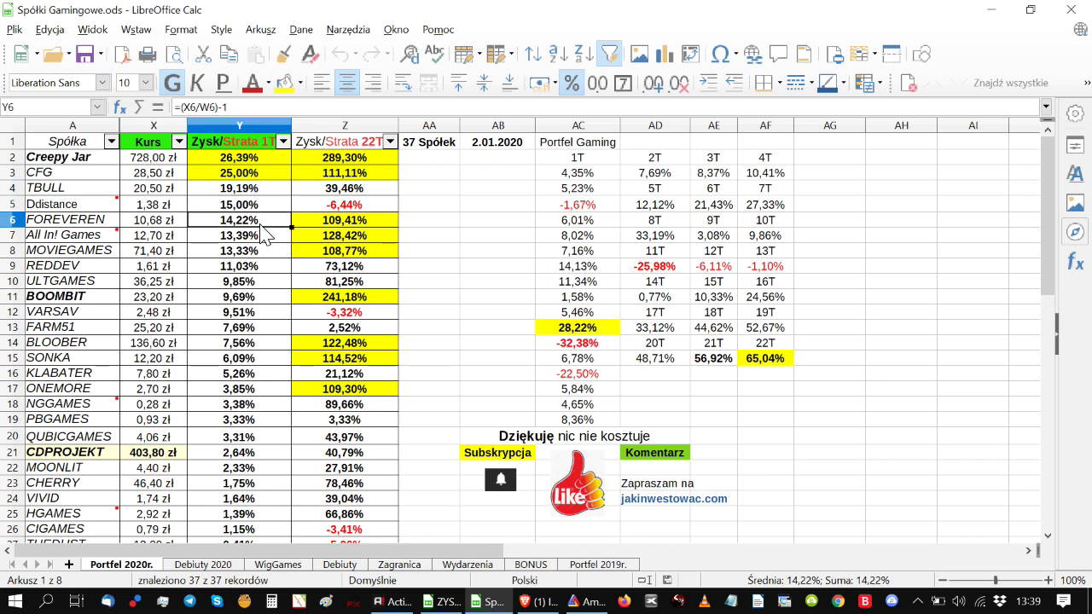
left_click(258, 239)
left_click(258, 249)
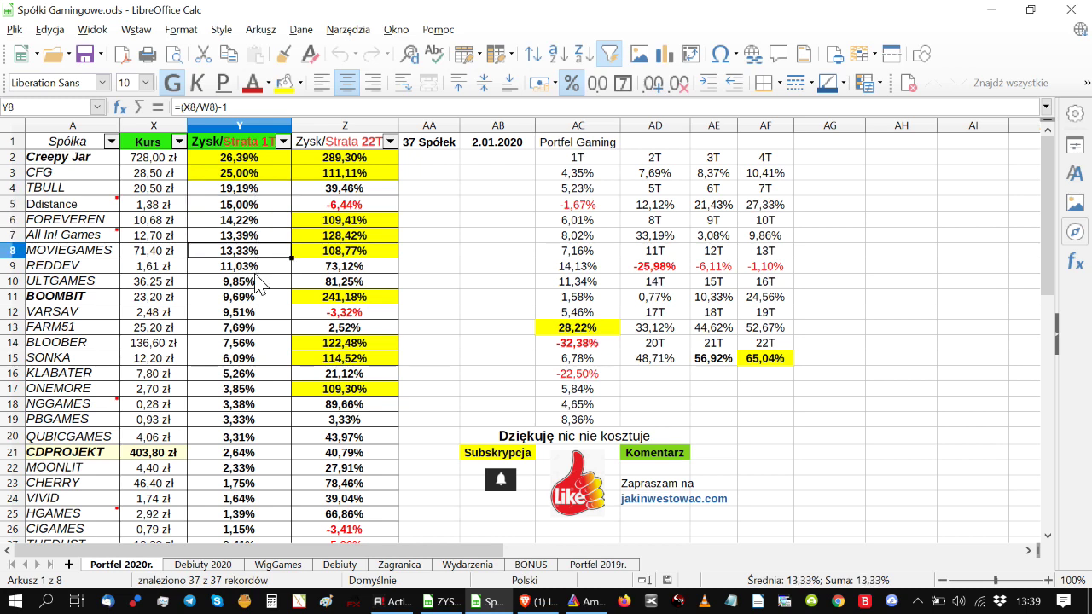
left_click(258, 270)
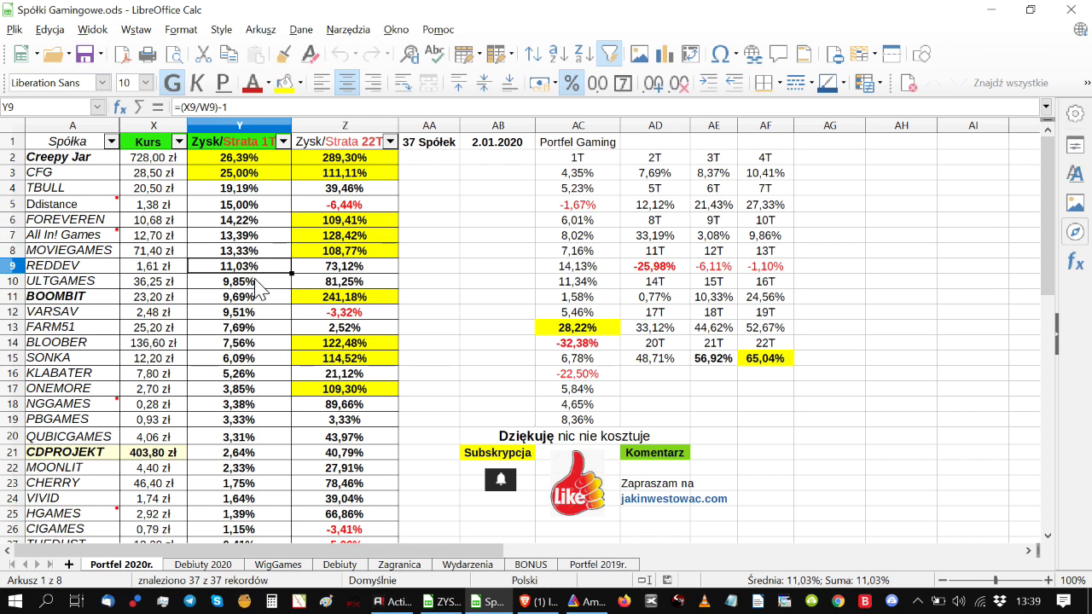
left_click(260, 283)
left_click(258, 299)
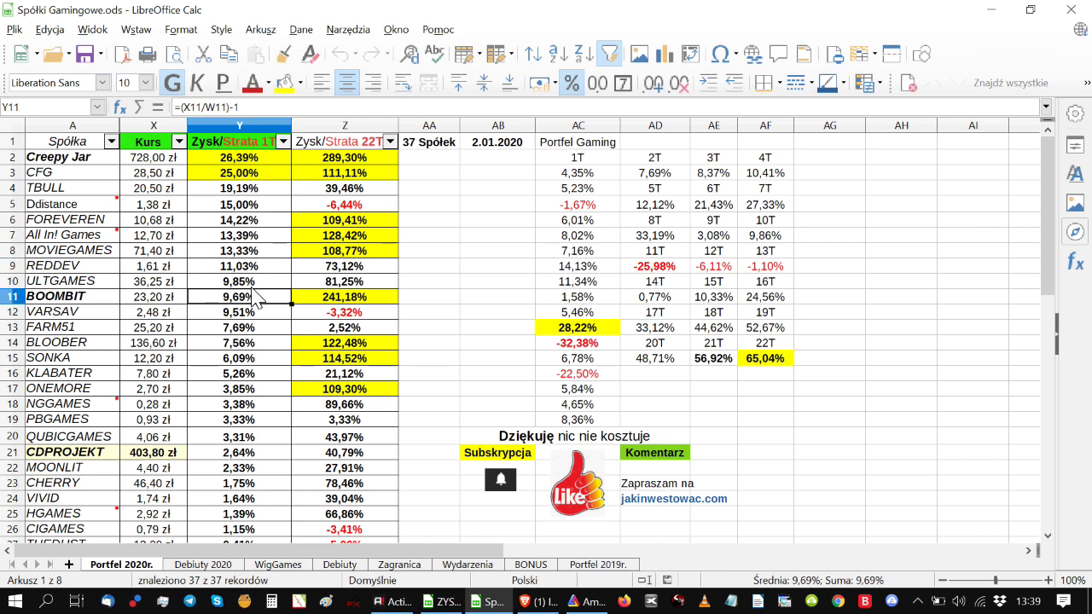
left_click(249, 314)
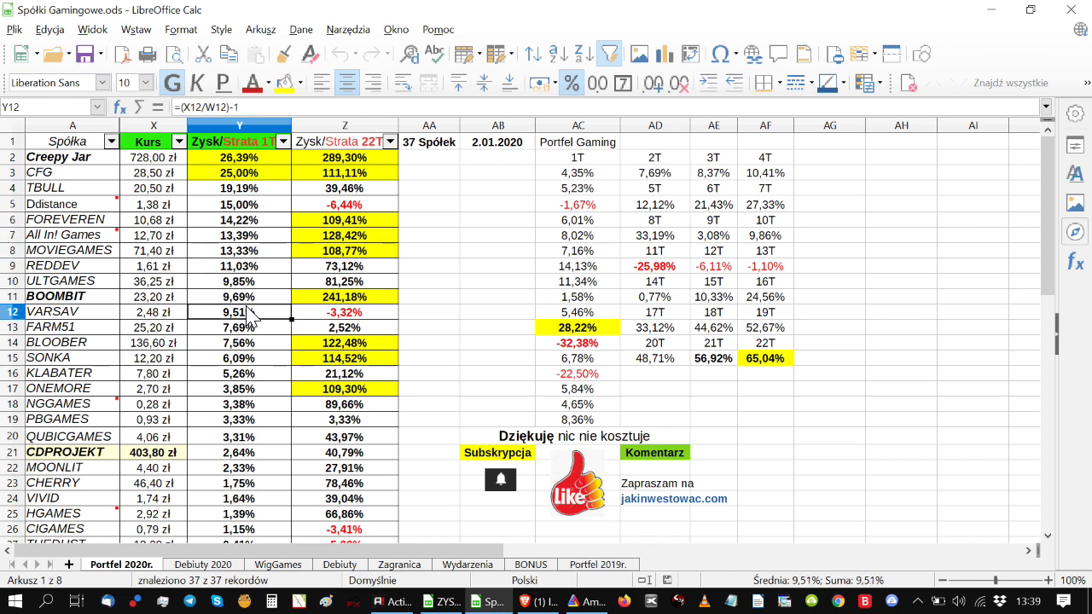
left_click(254, 329)
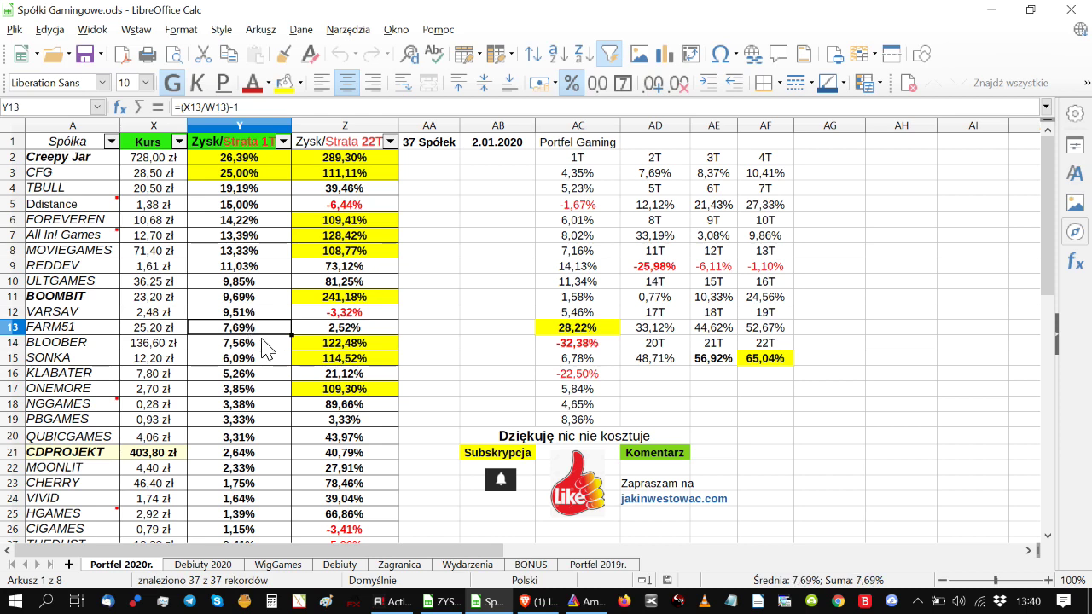
left_click(249, 344)
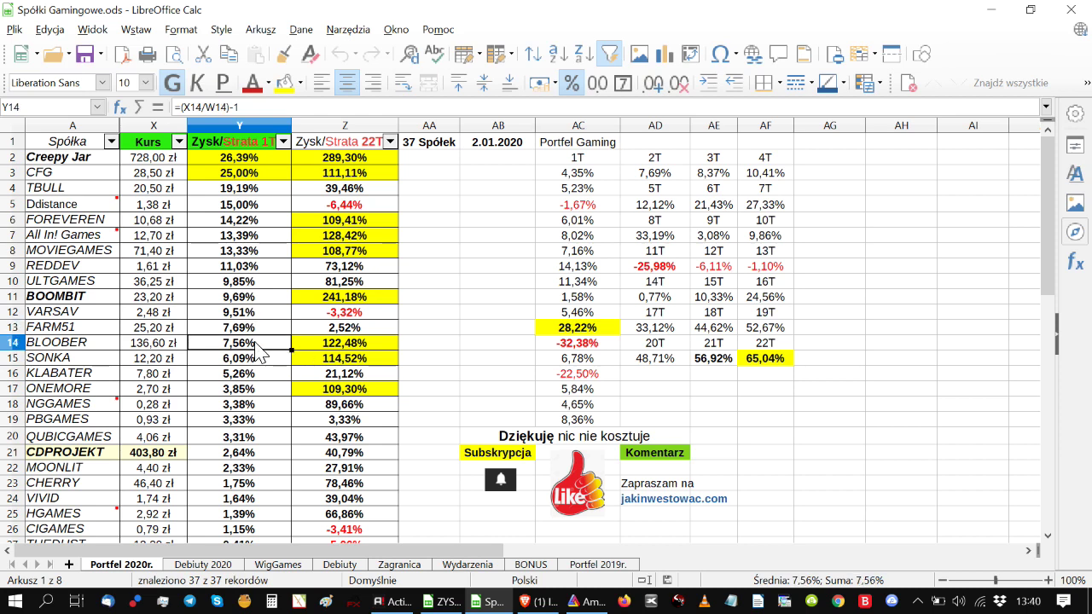
Highlight the one-week gains in Y2:Y27 and the one-week losses in Y28:Y38 for comparison.
scroll(253, 318, "down", 6)
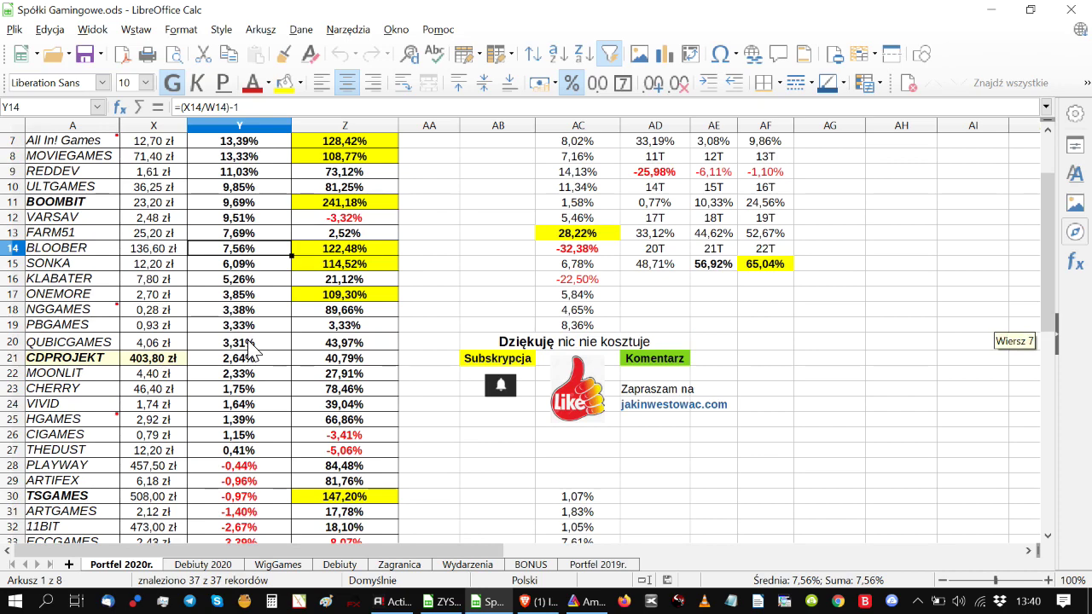
left_click_drag(243, 265, 241, 166)
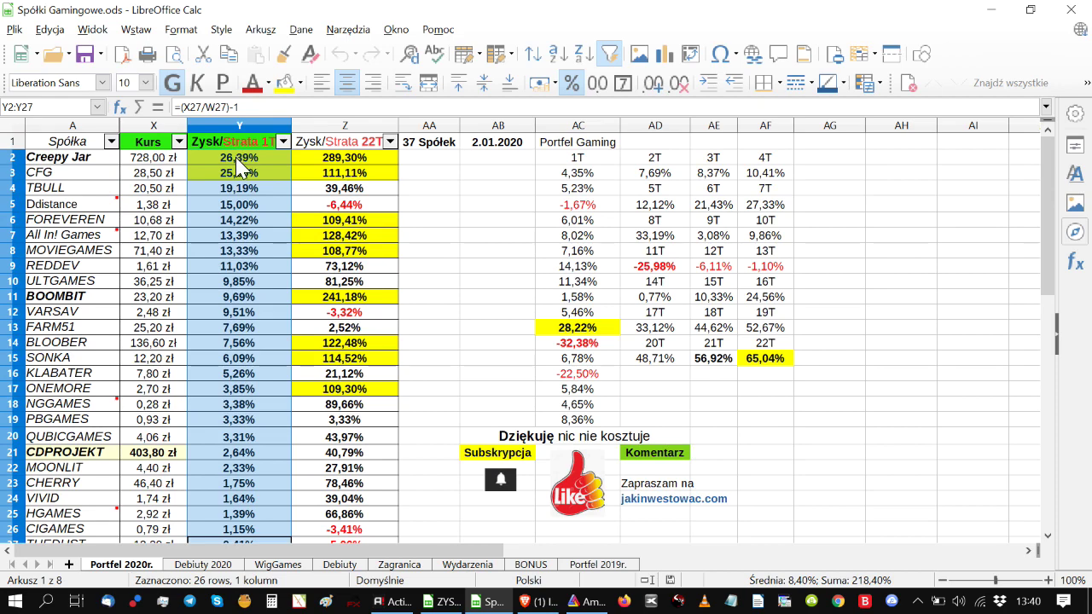
scroll(239, 273, "down", 5)
left_click_drag(240, 327, 232, 493)
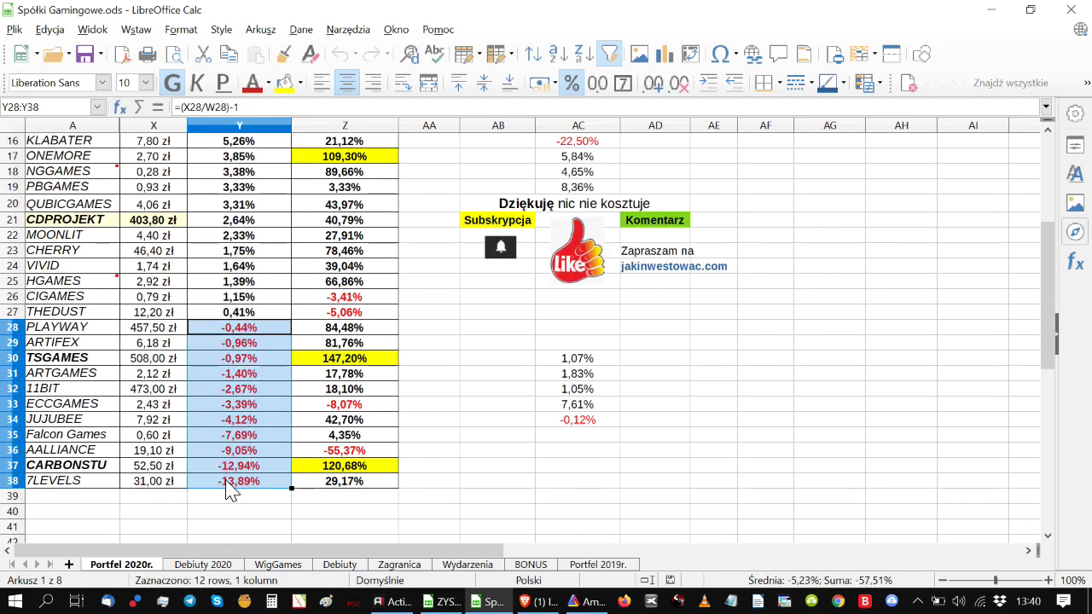
scroll(230, 491, "down", 2)
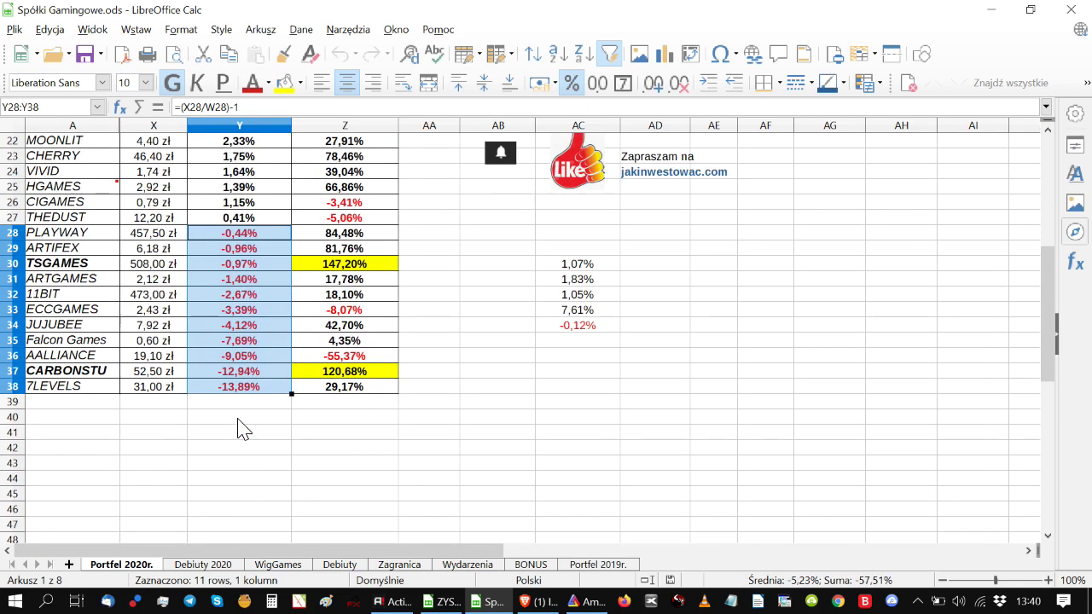
Review the one-week losses row by row from ARTIFEX down to 7LEVELS.
left_click(264, 248)
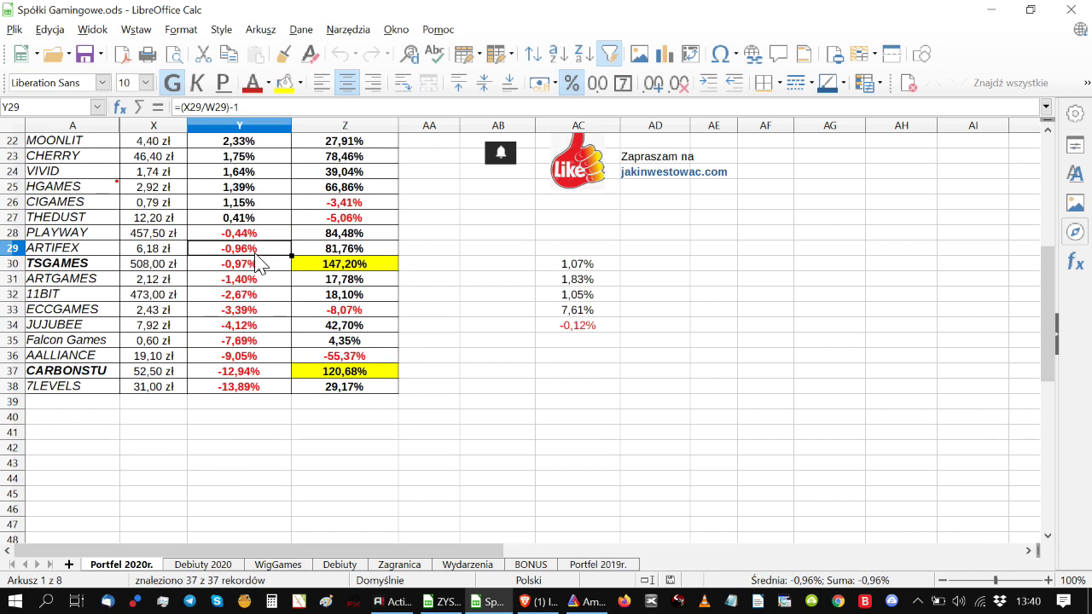
left_click(258, 265)
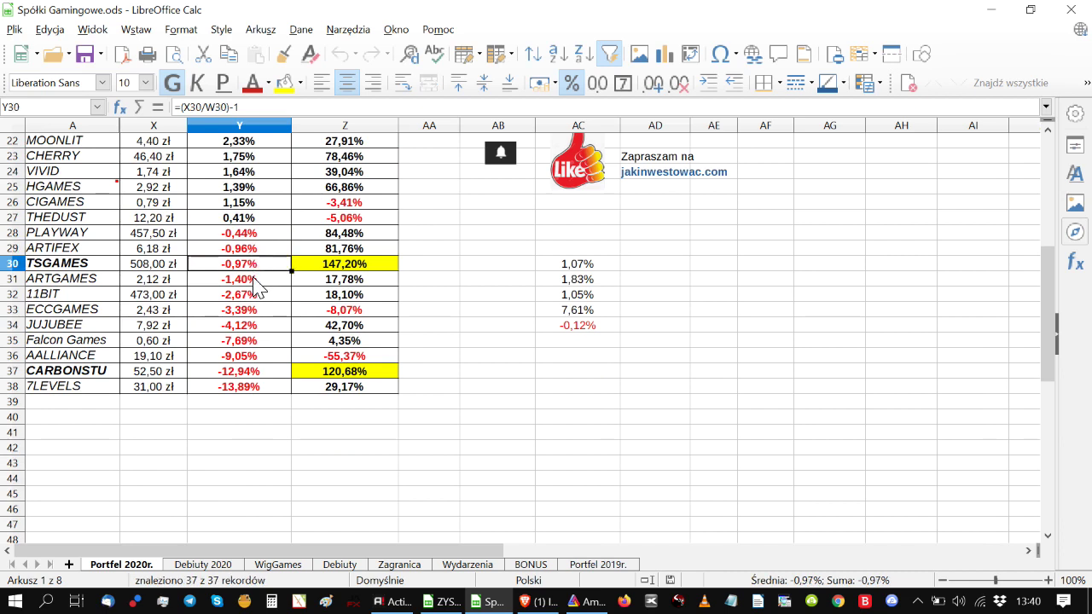
left_click(258, 279)
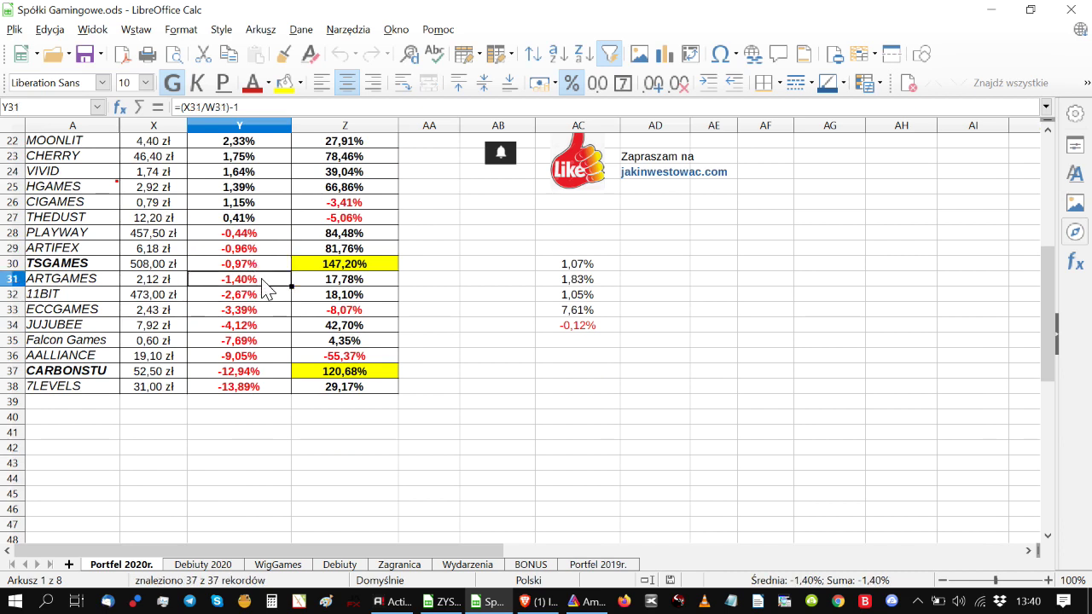
left_click(259, 293)
left_click(254, 309)
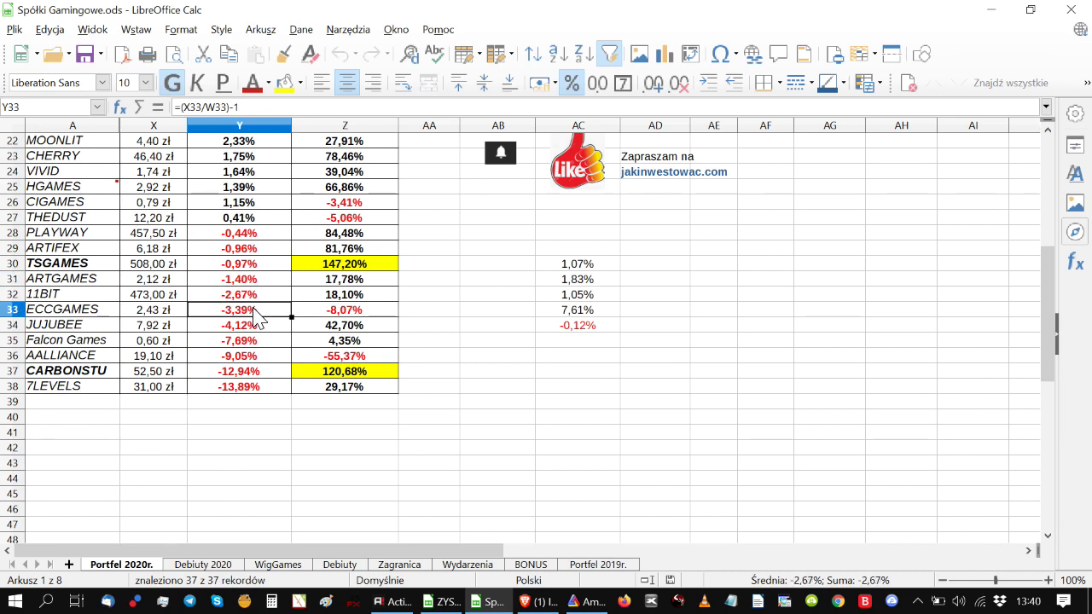
left_click(259, 324)
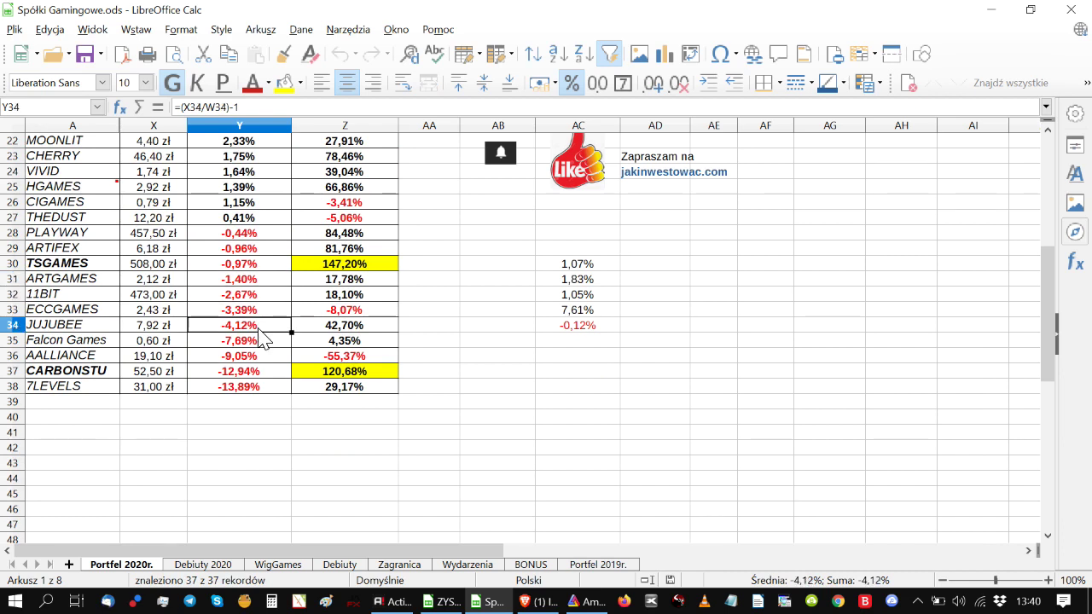
left_click(259, 340)
left_click(258, 356)
left_click(259, 372)
left_click(257, 388)
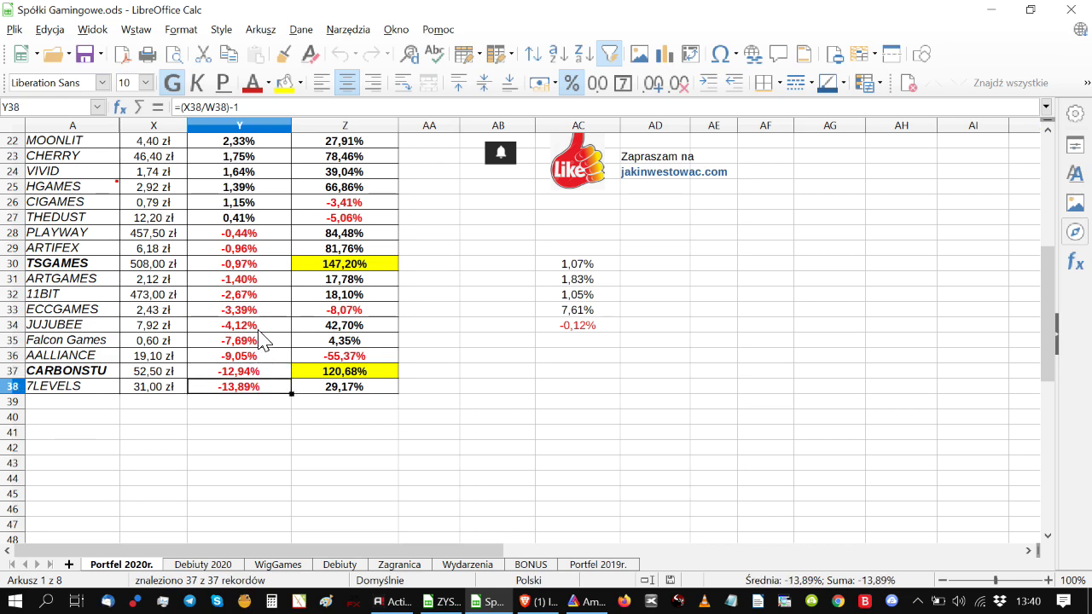
Check the first weekly results under Portfel Gaming, in cells AC3 and AC4.
scroll(263, 339, "up", 7)
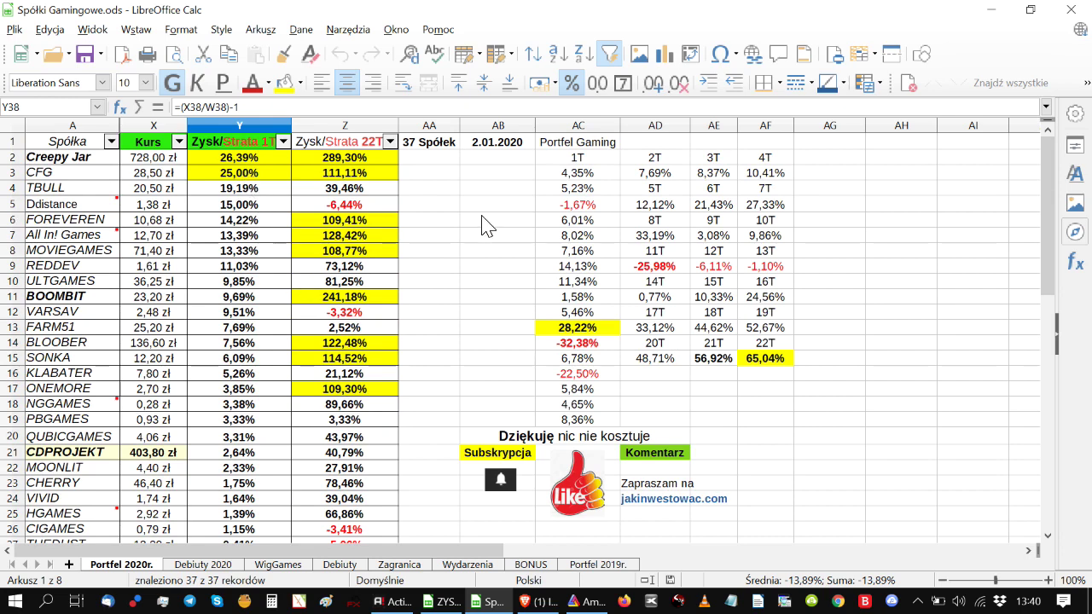
left_click(550, 174)
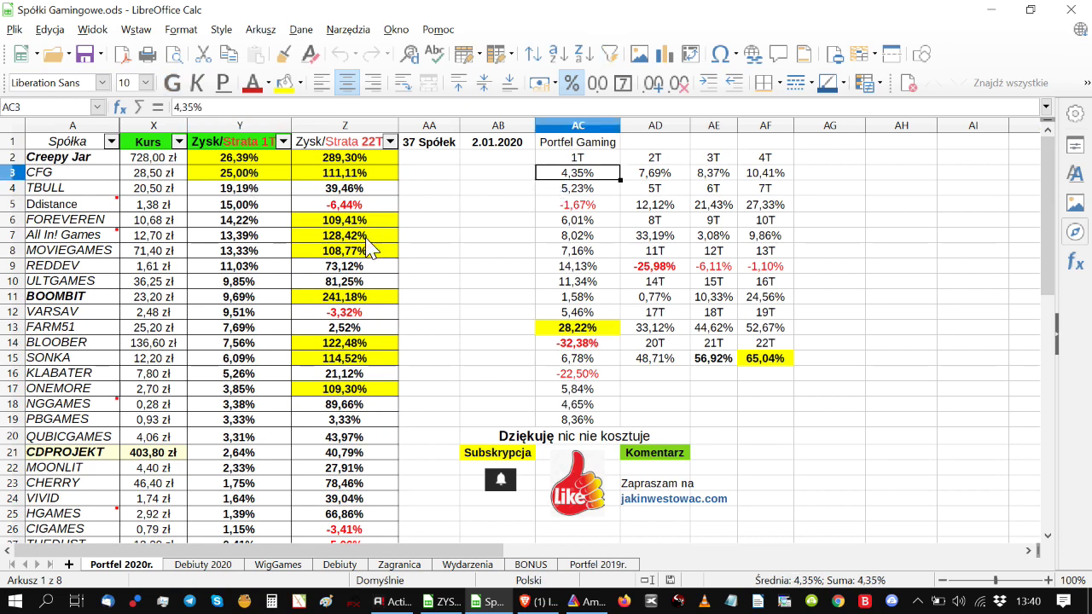
left_click(553, 189)
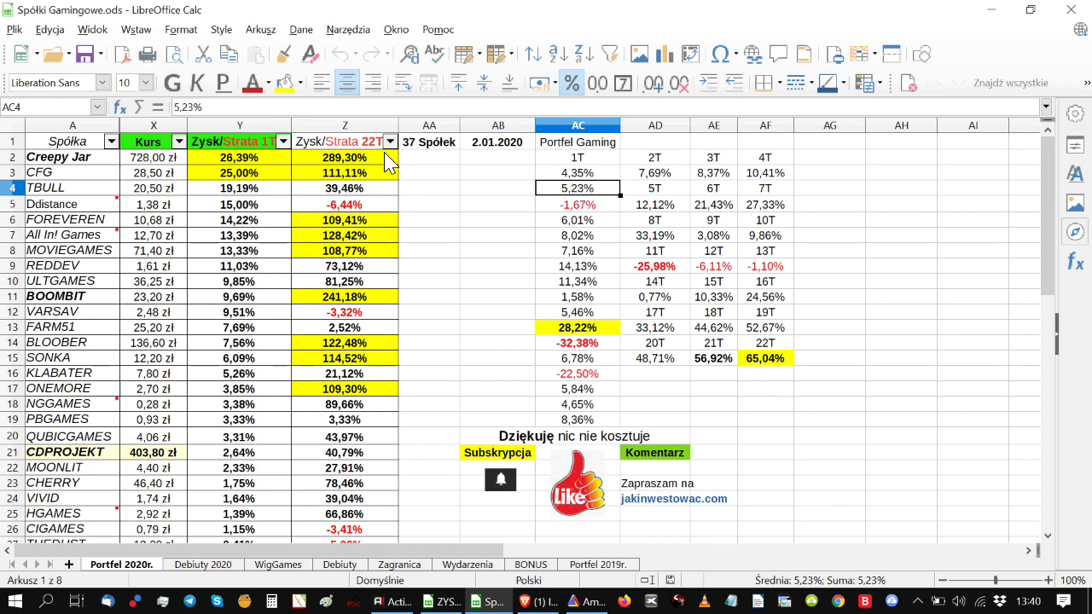
Sort the company table by the 22-week profit/loss column in descending order.
left_click(390, 142)
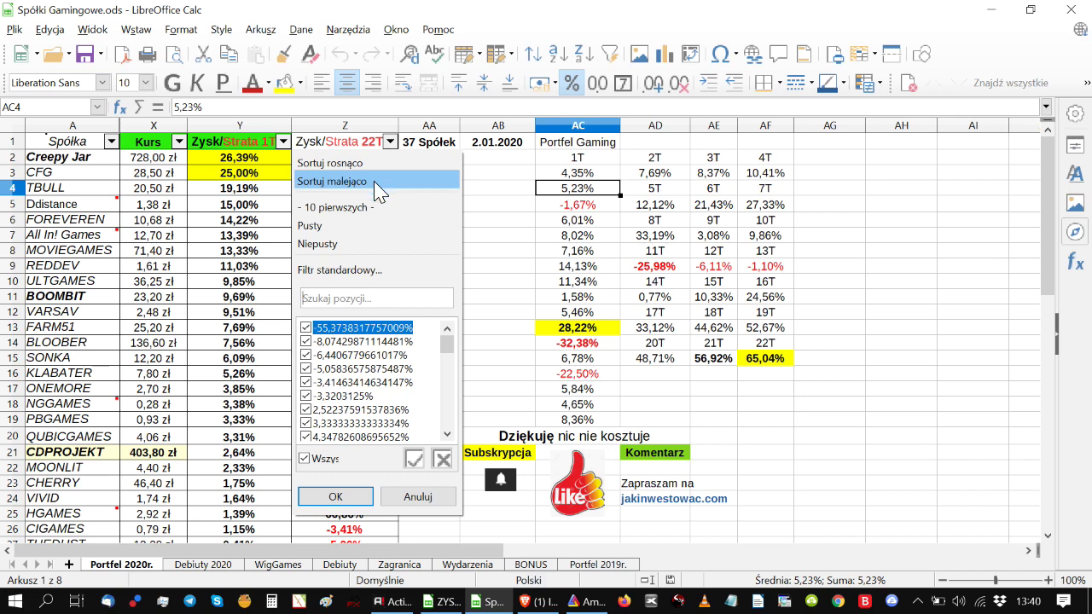
left_click(373, 181)
left_click(373, 172)
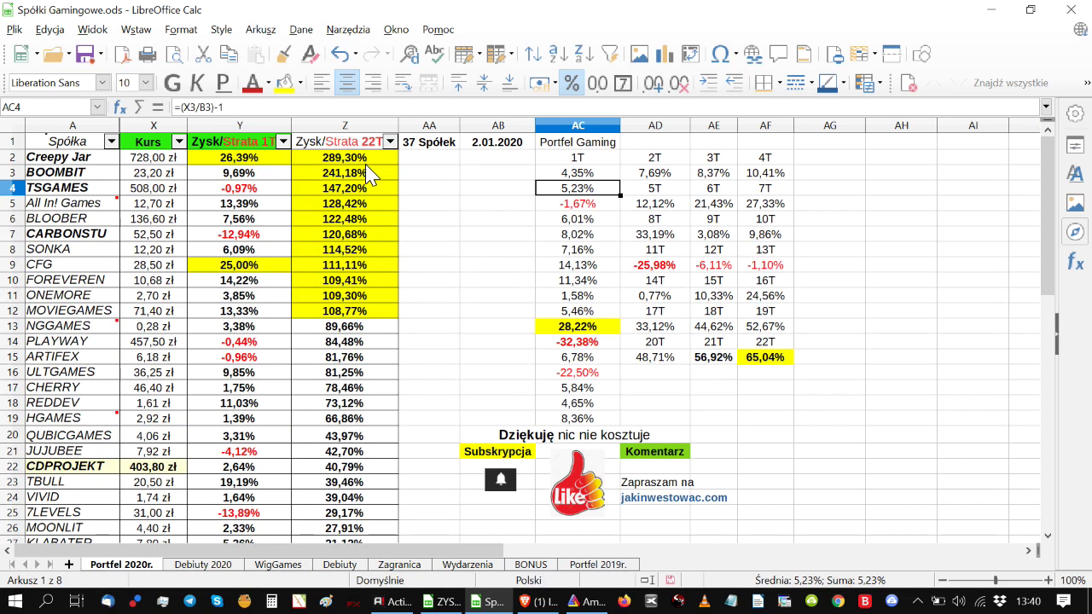
left_click(444, 204)
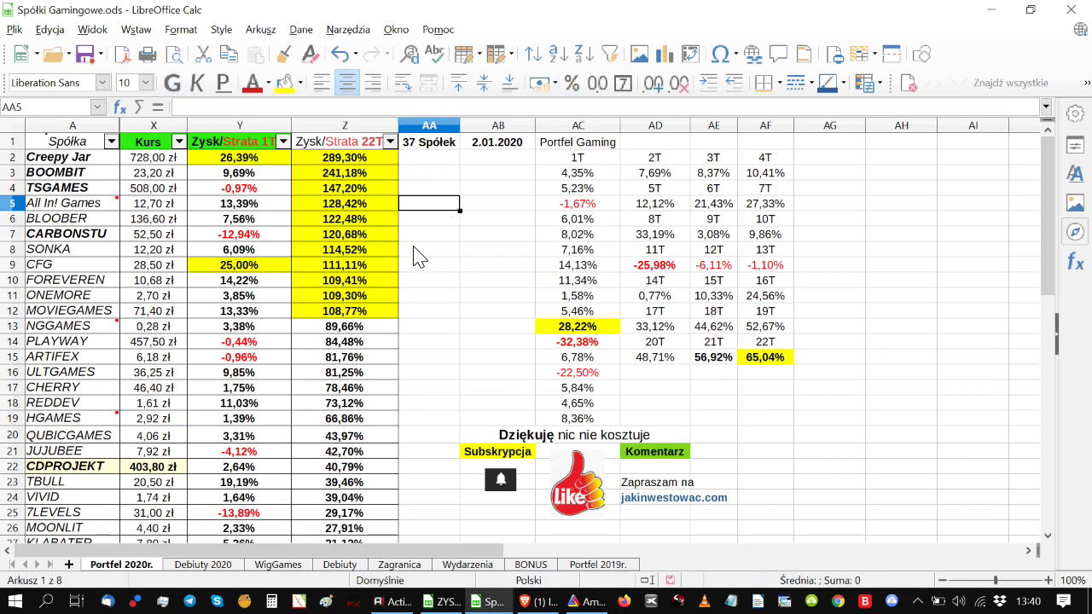
Review the 22-week gains above 100% row by row, from Creepy Jar down to MOVIEGAMES.
left_click(356, 173)
key("Up")
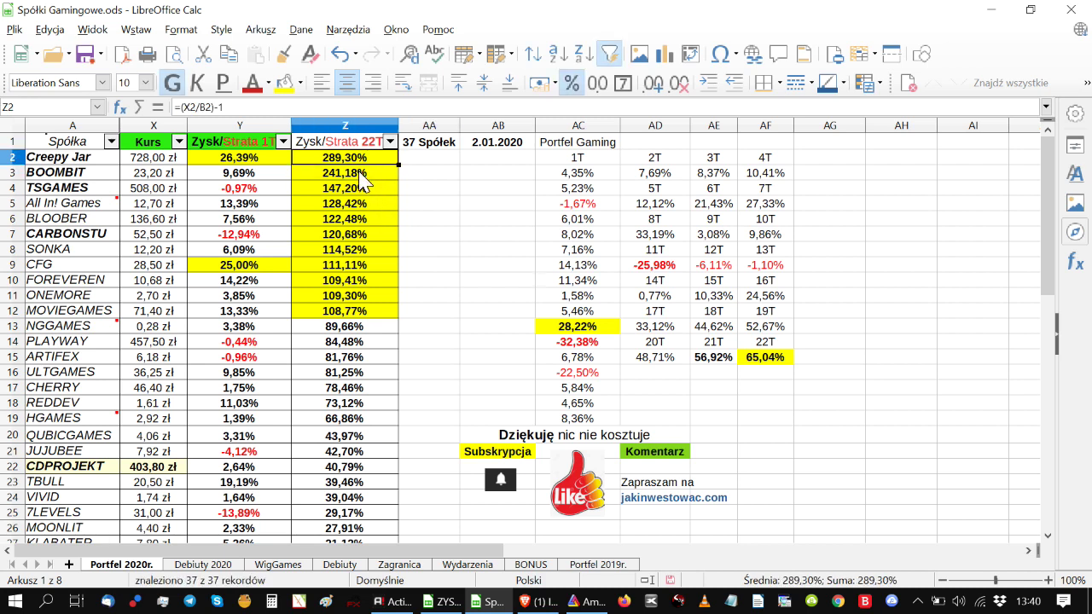
left_click(359, 171)
left_click(360, 189)
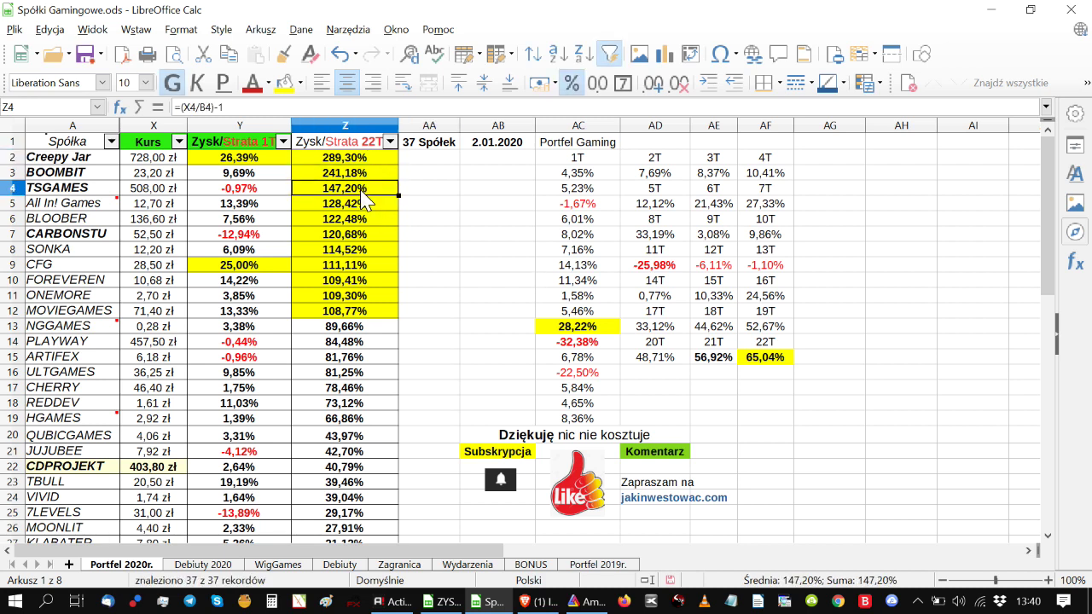
left_click(362, 210)
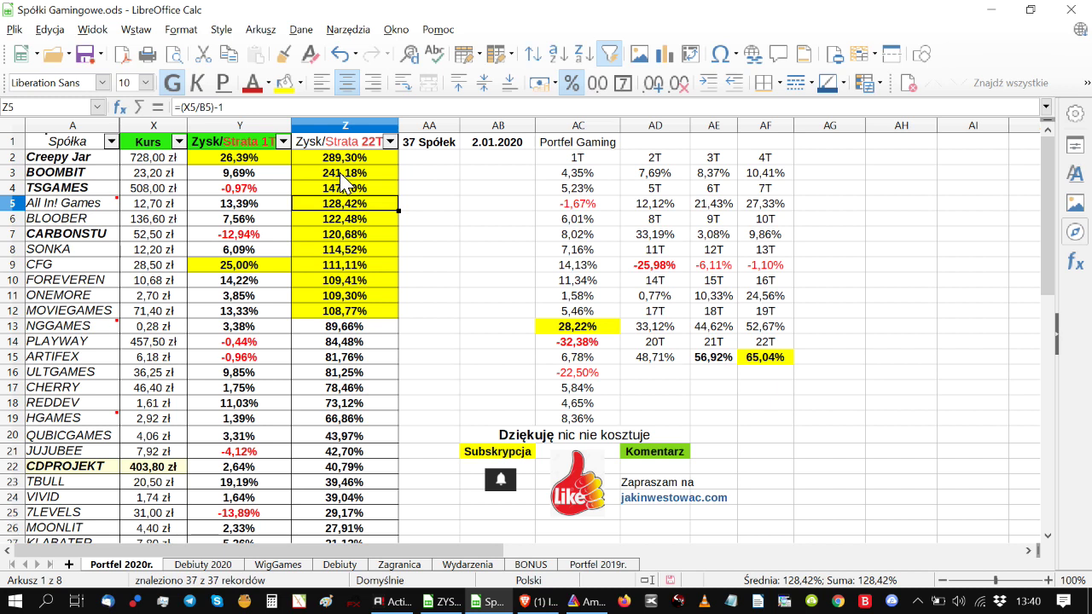
left_click(360, 219)
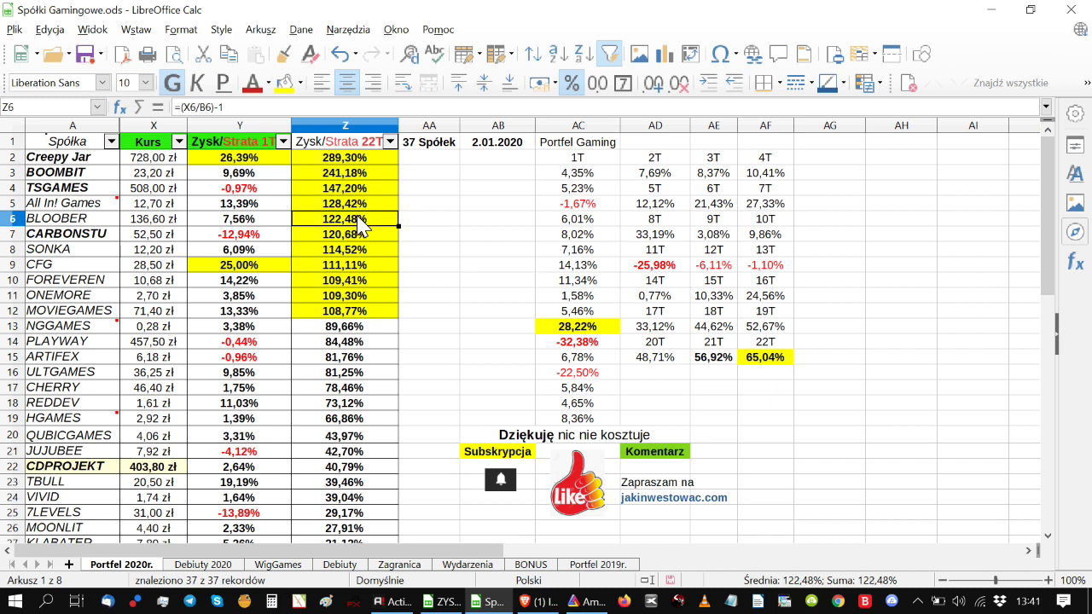
left_click(385, 236)
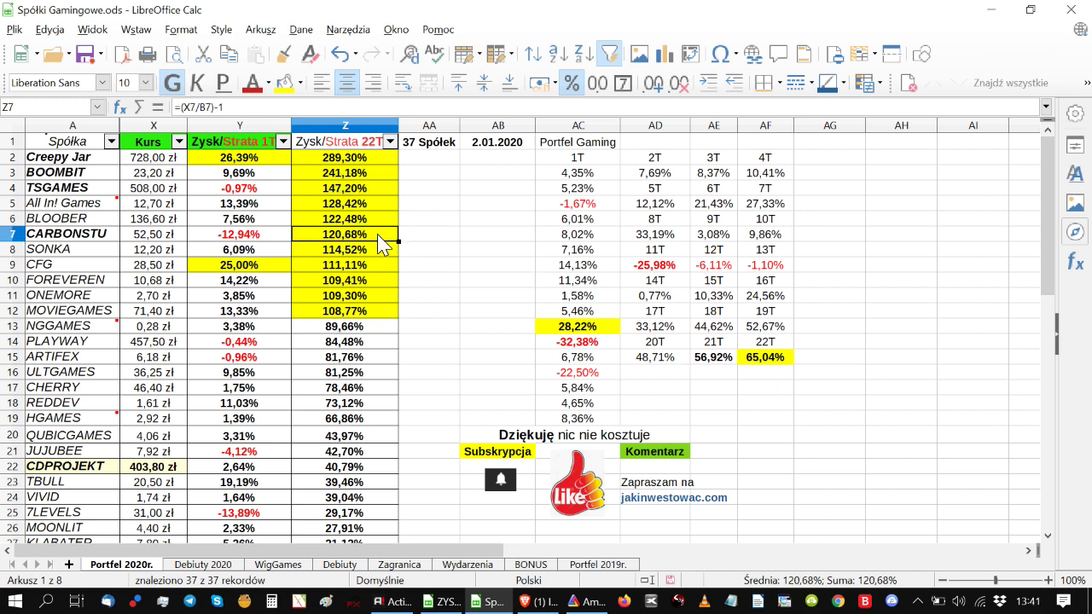
left_click(377, 252)
left_click(368, 271)
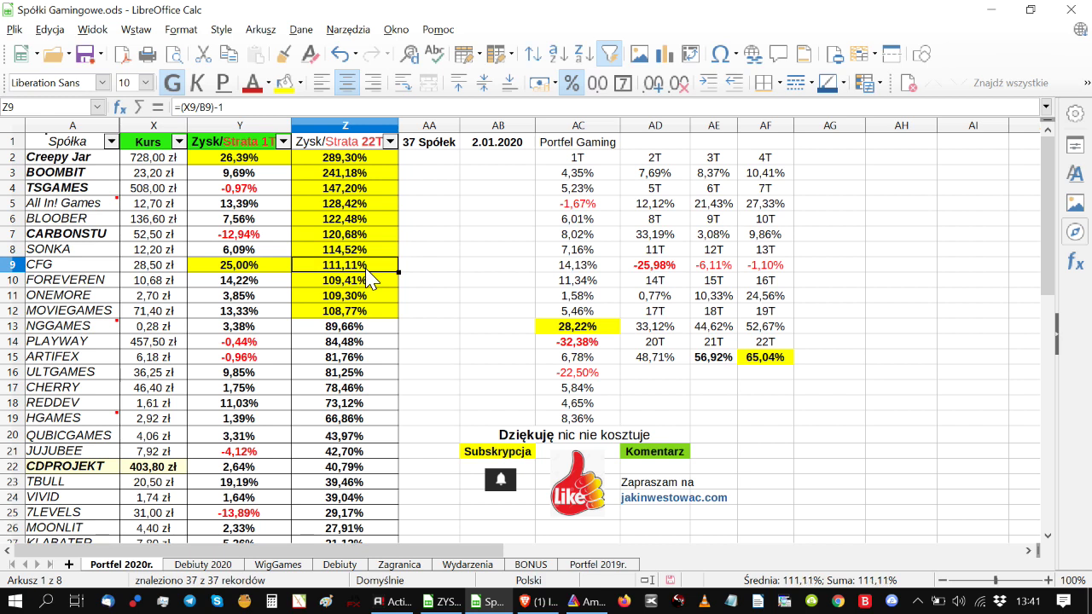
left_click(367, 281)
left_click(365, 301)
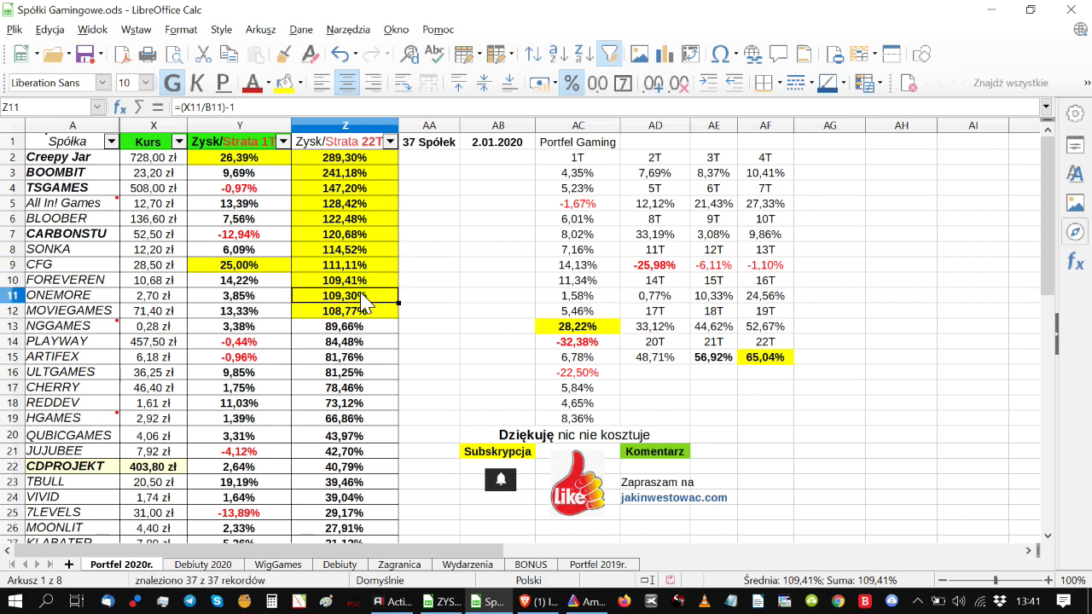
left_click(363, 311)
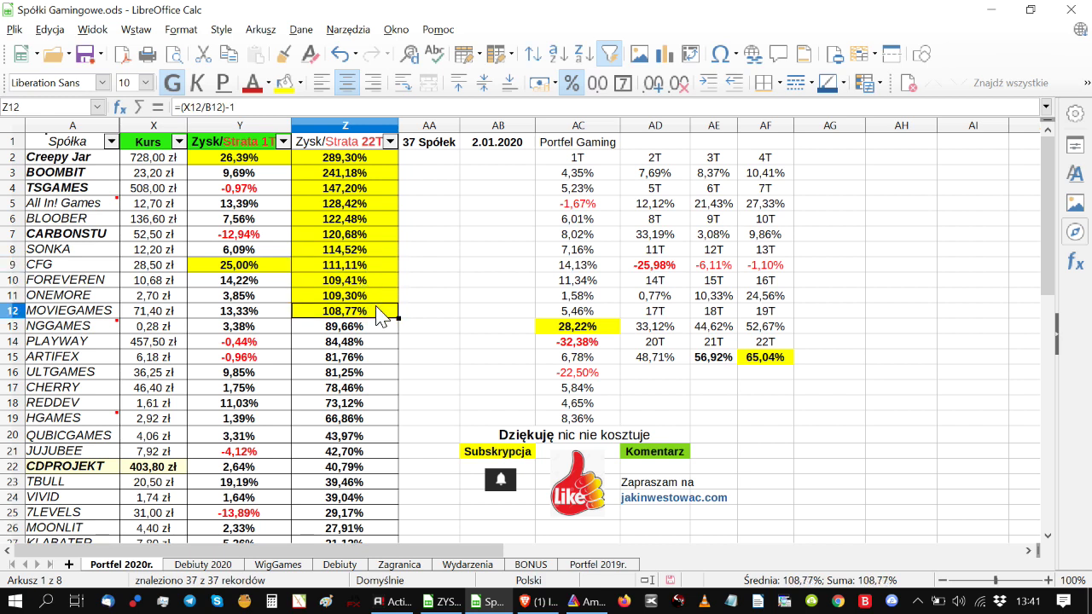
Highlight all the 22-week gains in Z2:Z32, from FARM51 up to Creepy Jar.
scroll(407, 340, "down", 2)
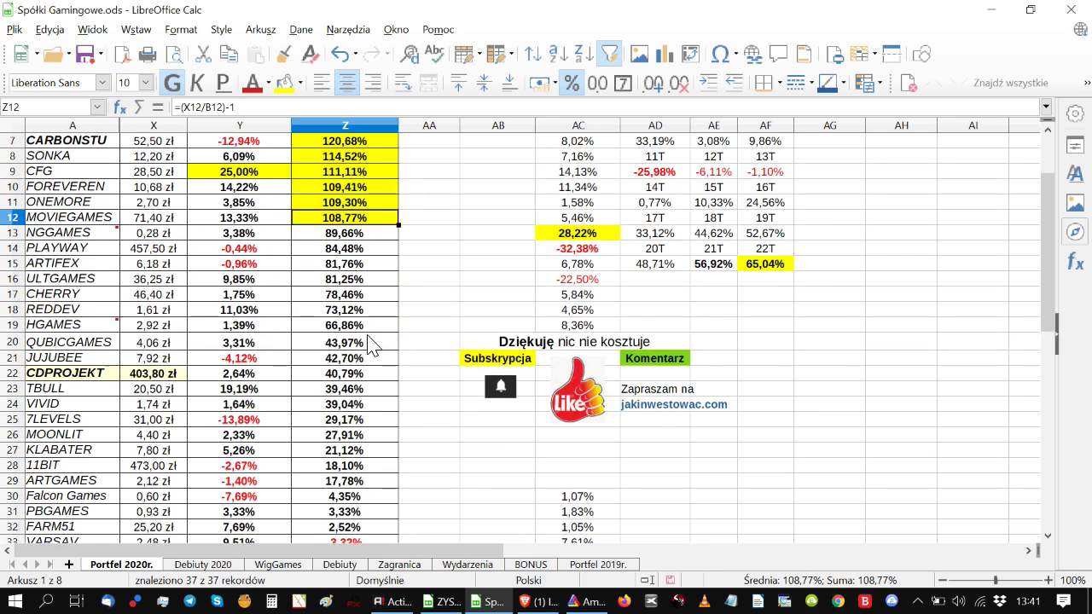
scroll(365, 341, "down", 1)
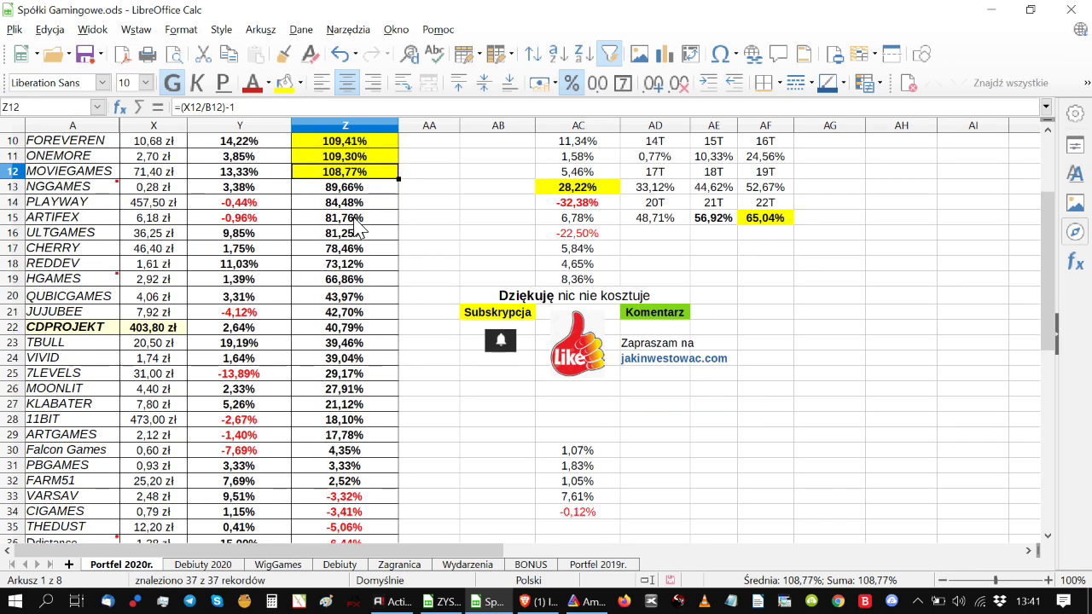
left_click_drag(346, 484, 347, 165)
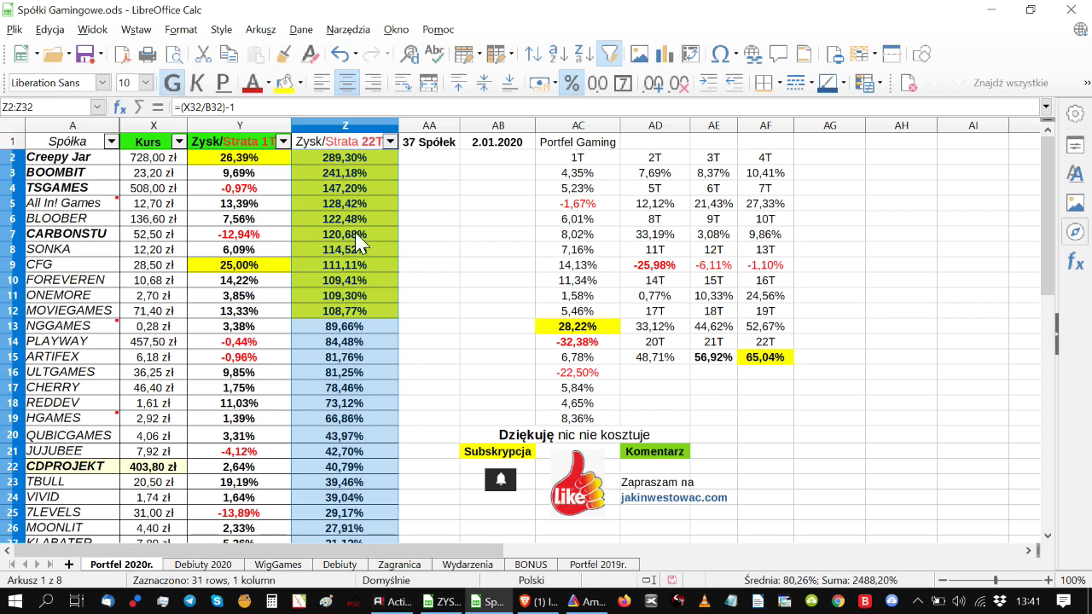
Review the 22-week losses row by row from VARSAV down to AALLIANCE.
scroll(377, 260, "down", 5)
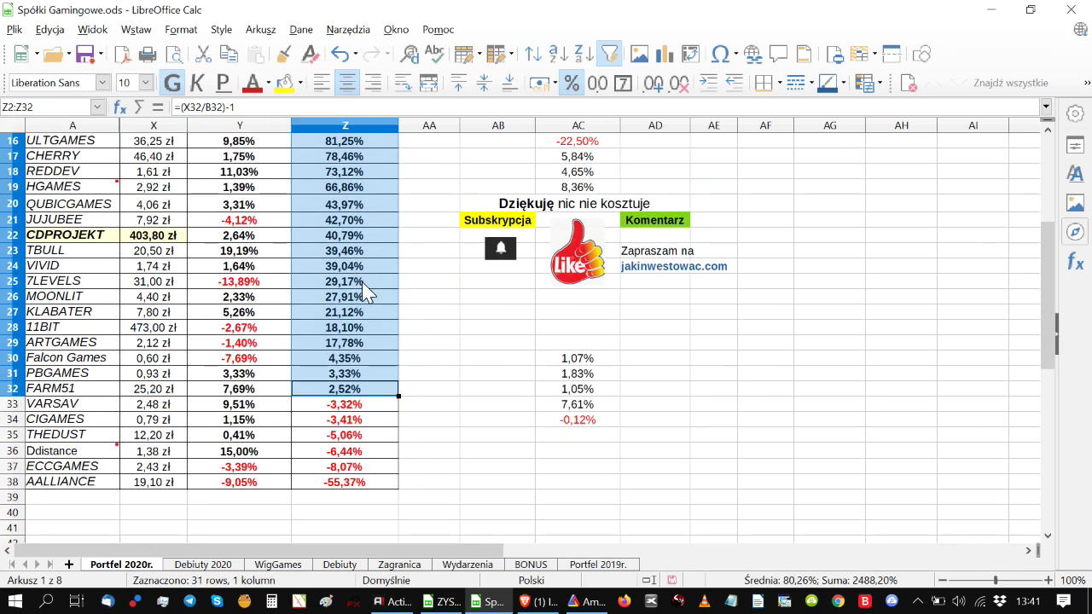
left_click(349, 412)
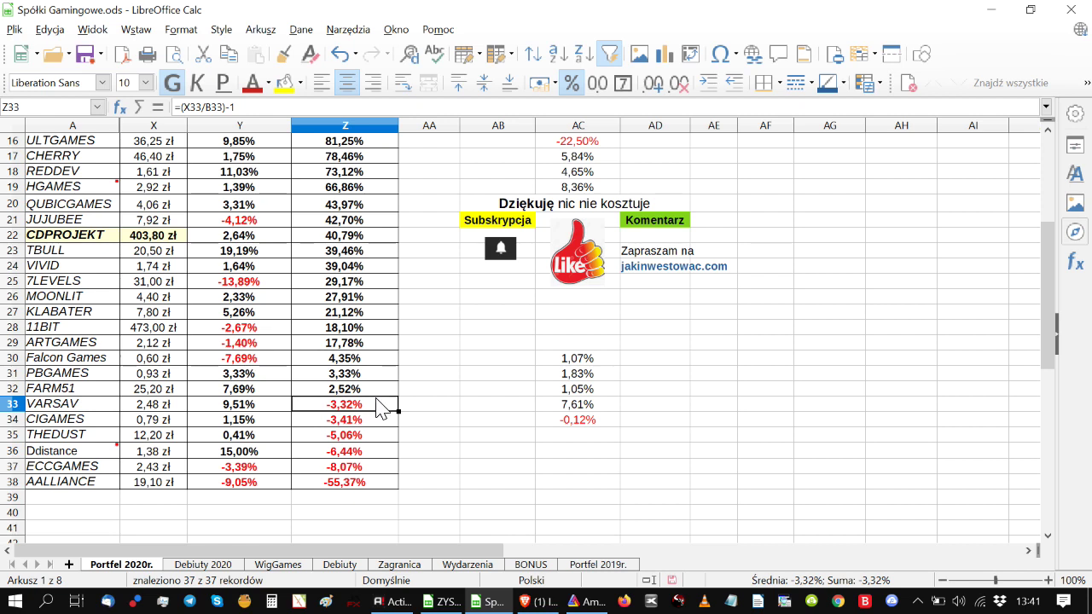
left_click(368, 417)
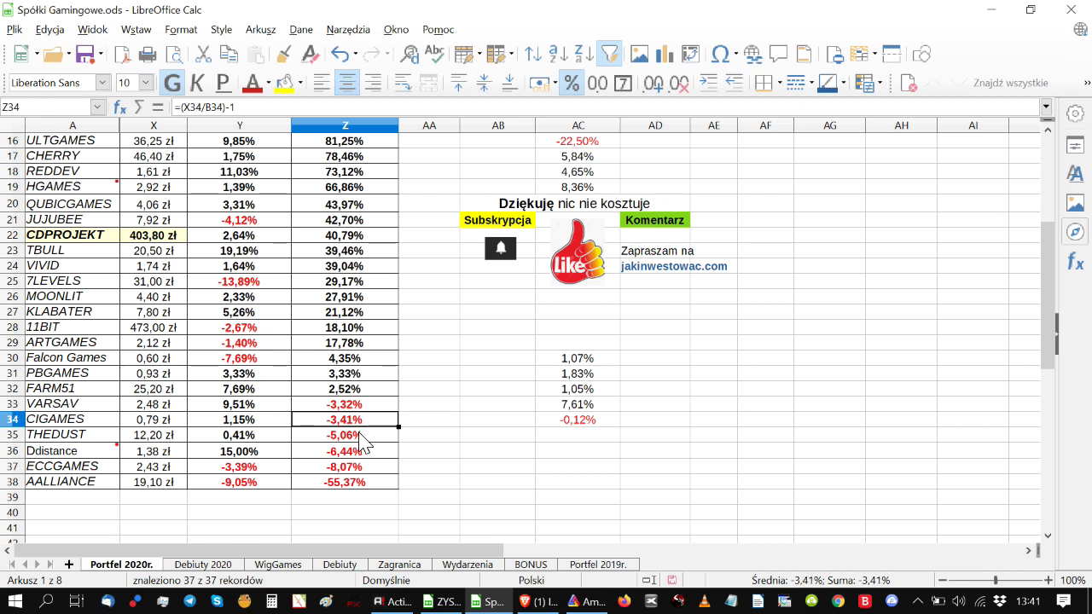
left_click(364, 434)
left_click(366, 449)
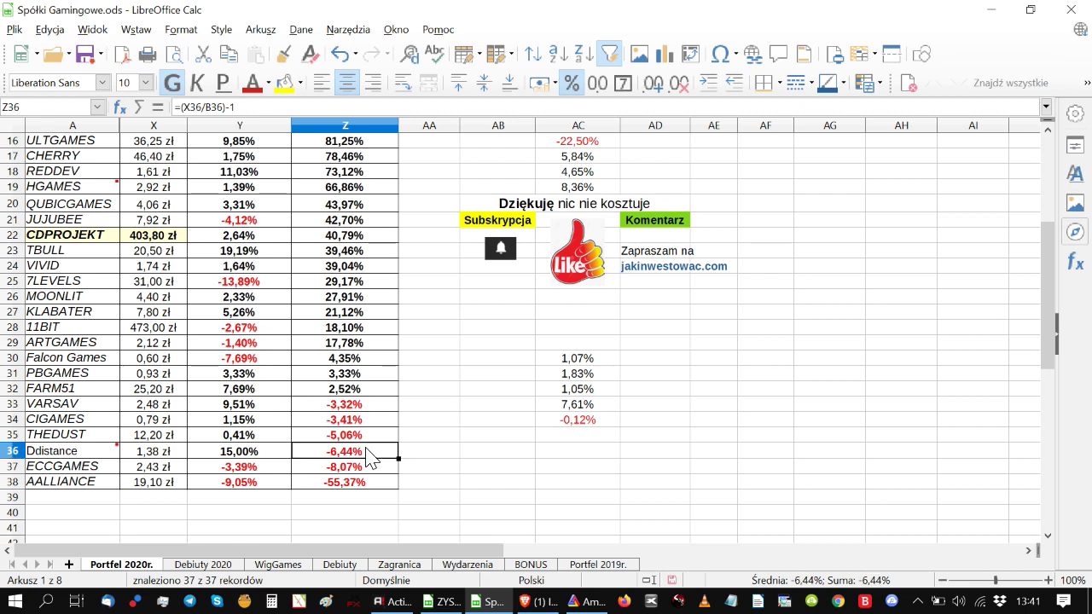
left_click(367, 466)
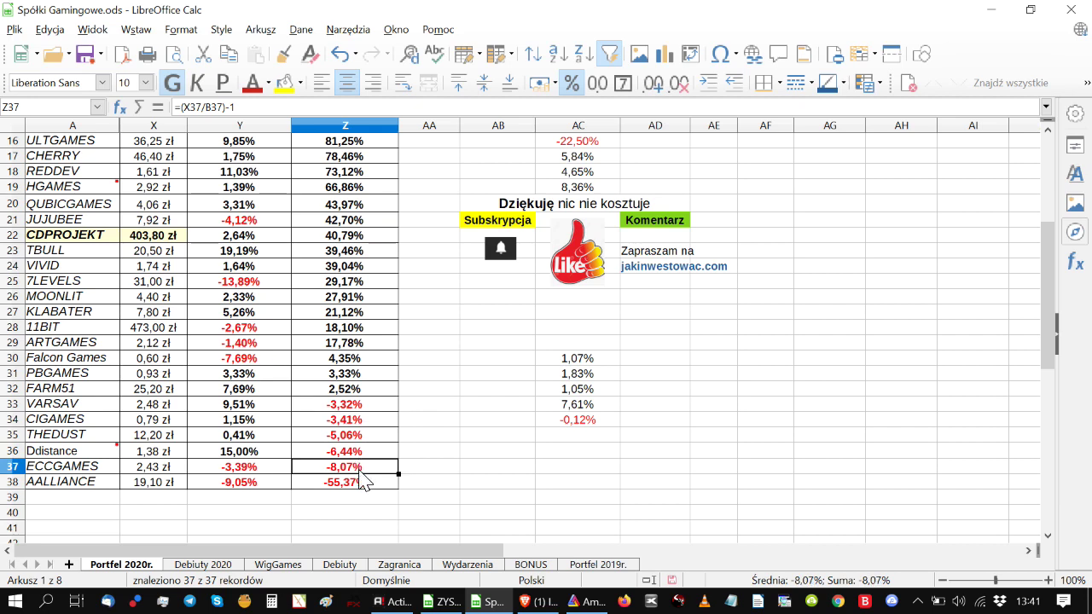
left_click(360, 483)
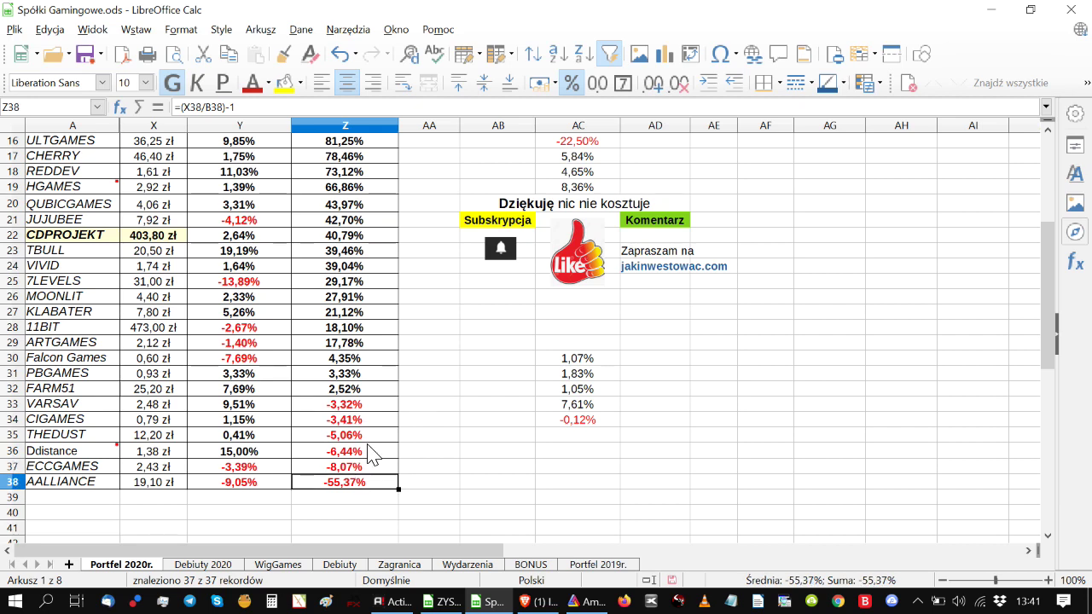
Check the 22T portfolio result under Portfel Gaming, in cell AF15.
scroll(366, 430, "up", 5)
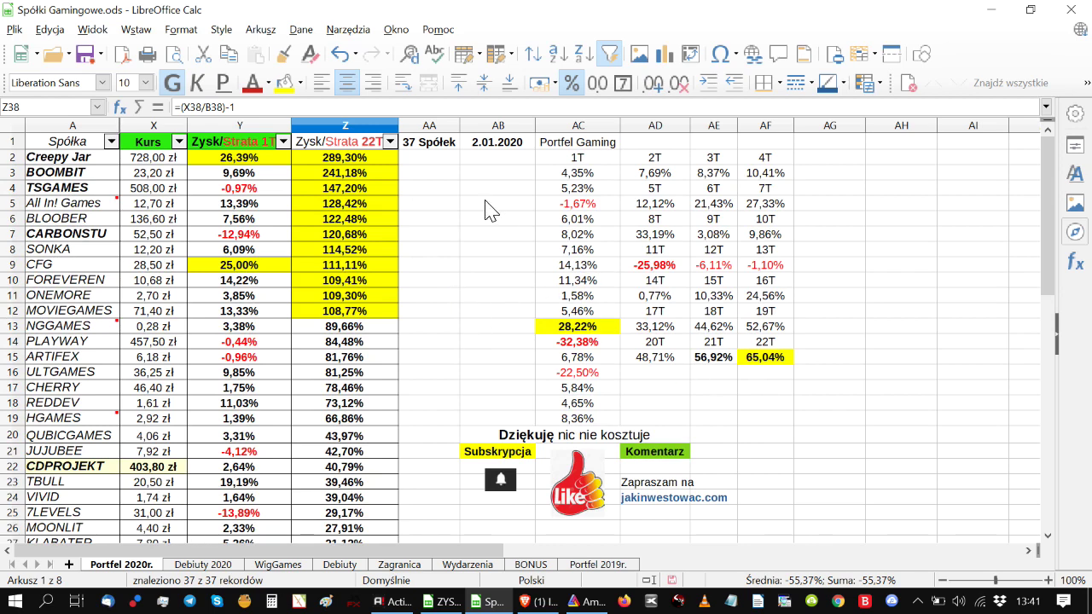
left_click(761, 360)
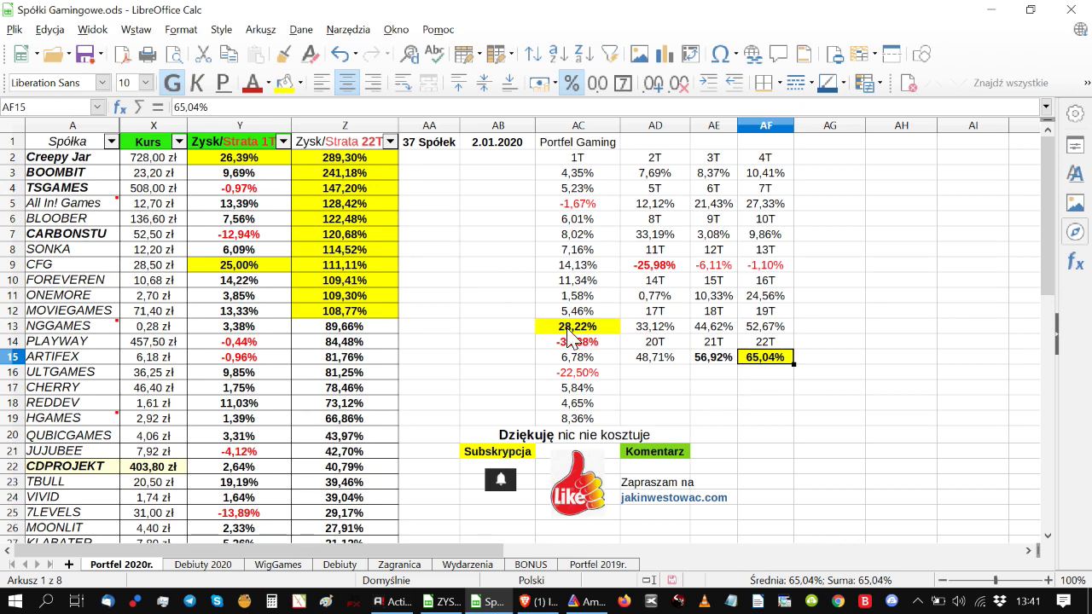
left_click(503, 280)
left_click(449, 253)
left_click(475, 266)
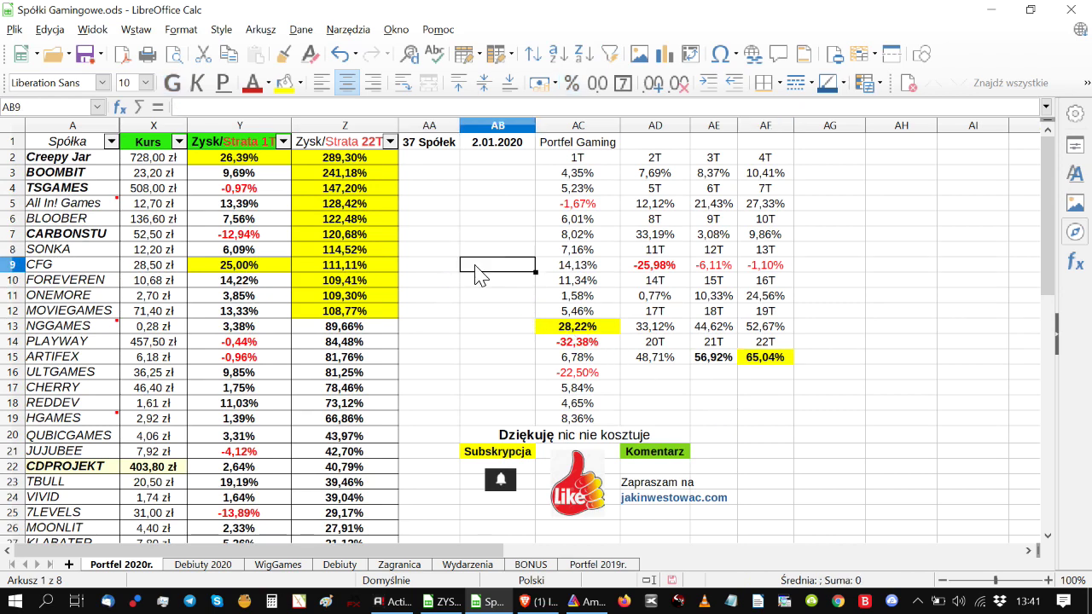
left_click(450, 253)
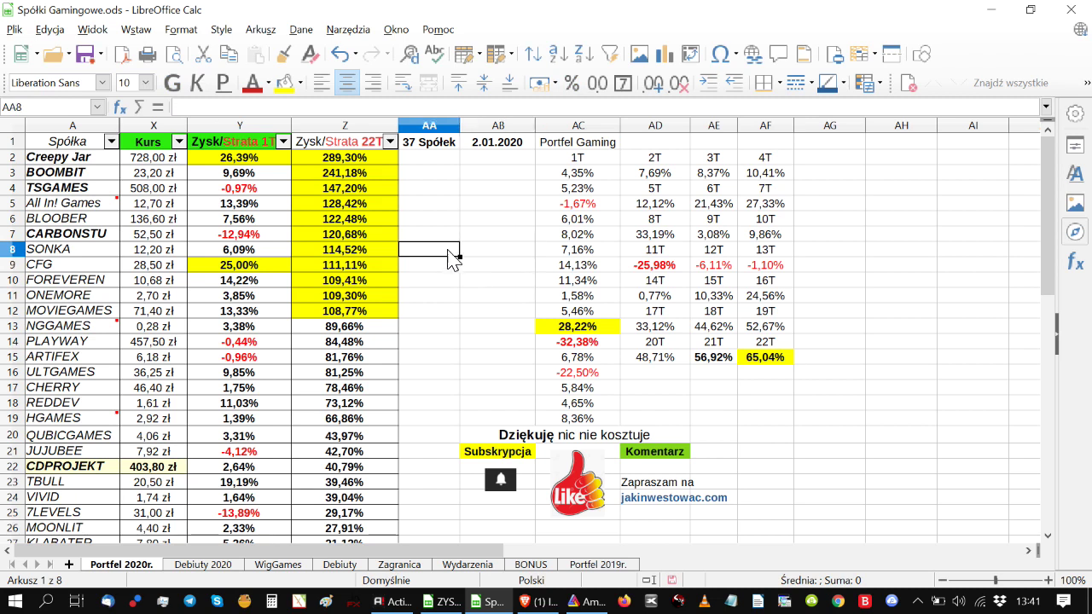
left_click(475, 281)
left_click(447, 254)
left_click(475, 282)
left_click(452, 252)
left_click(475, 282)
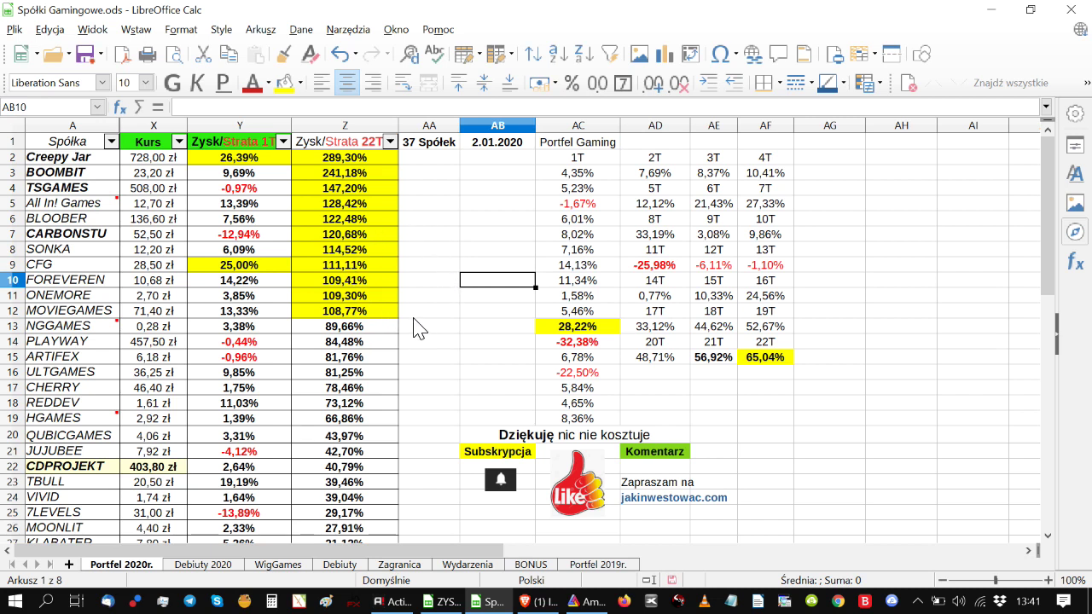
left_click(742, 358)
left_click(501, 286)
left_click(465, 341)
left_click(466, 311)
left_click(466, 300)
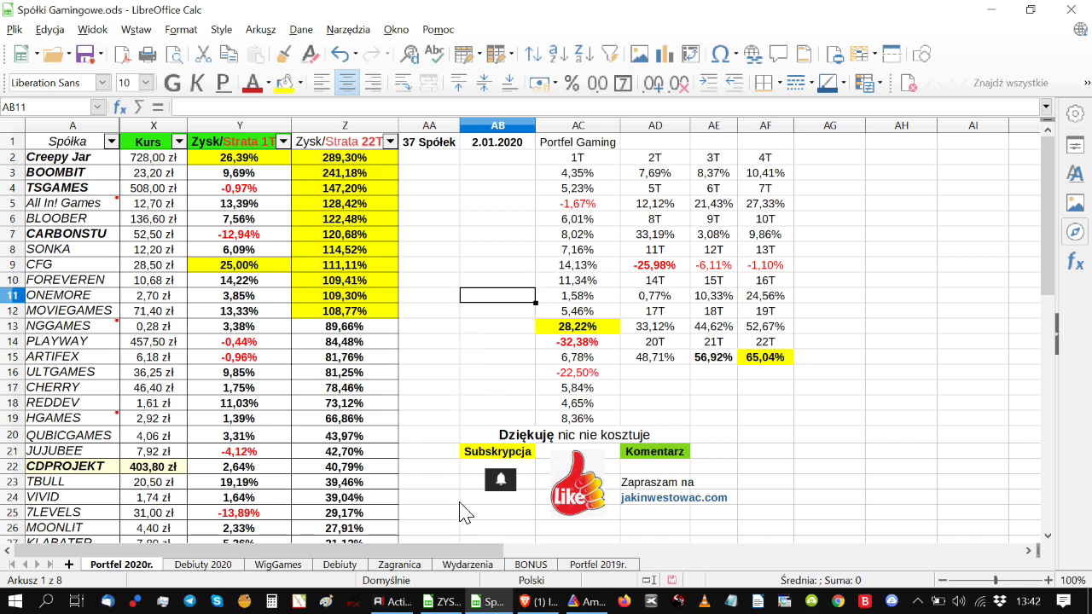